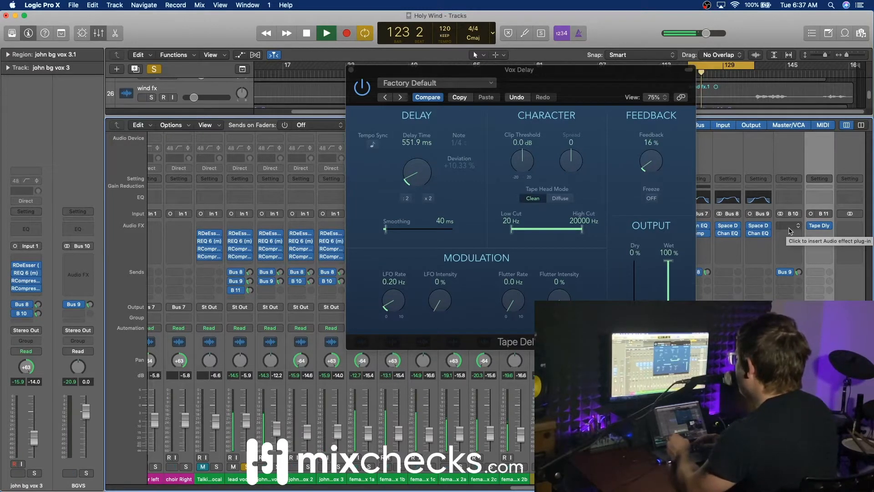
Insert Reel ADT (m->s) on the Vox Delay bus, offset the ADT to 13.23 ms, and pan ADT right and SRC left.
click(789, 227)
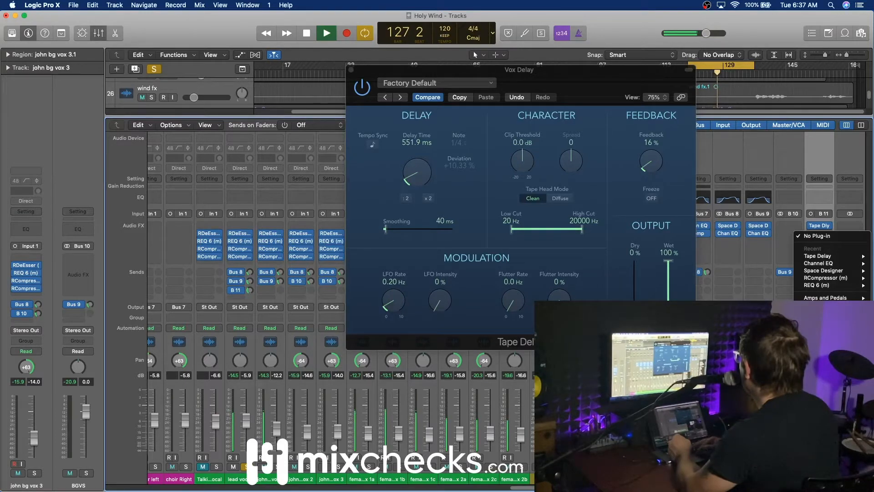
click(660, 392)
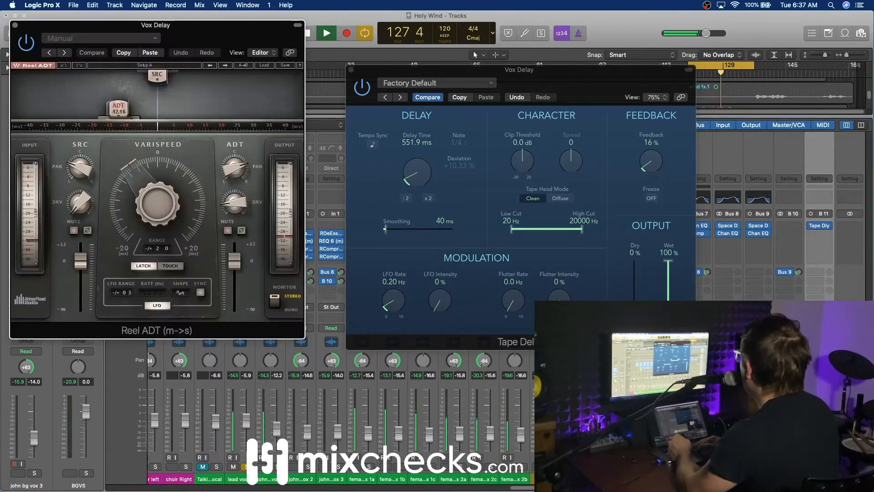
drag(119, 109, 206, 111)
drag(237, 170, 246, 168)
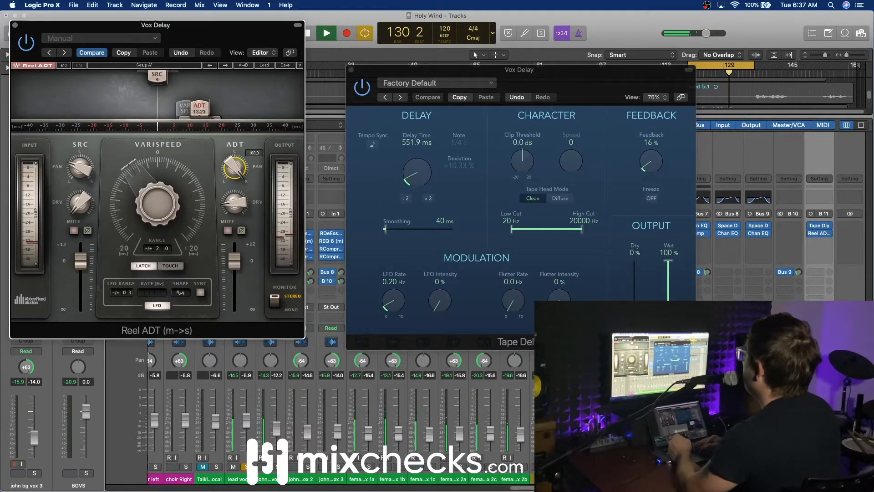
drag(81, 169, 72, 167)
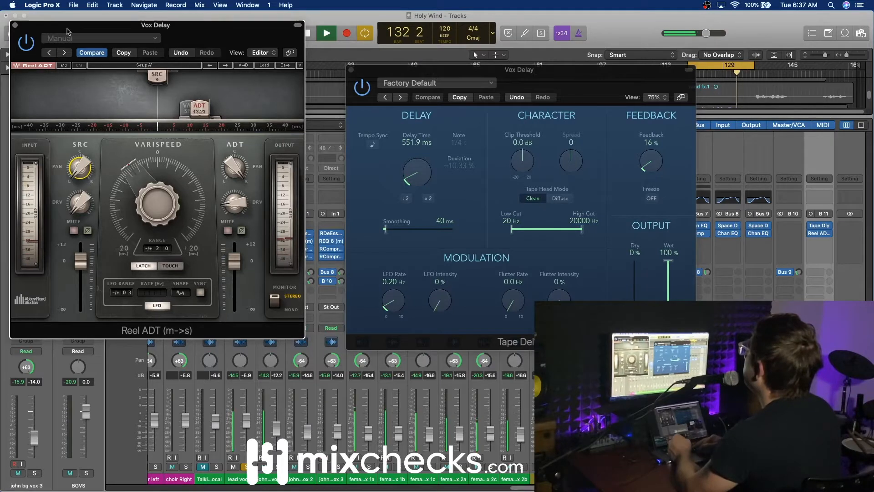
click(15, 25)
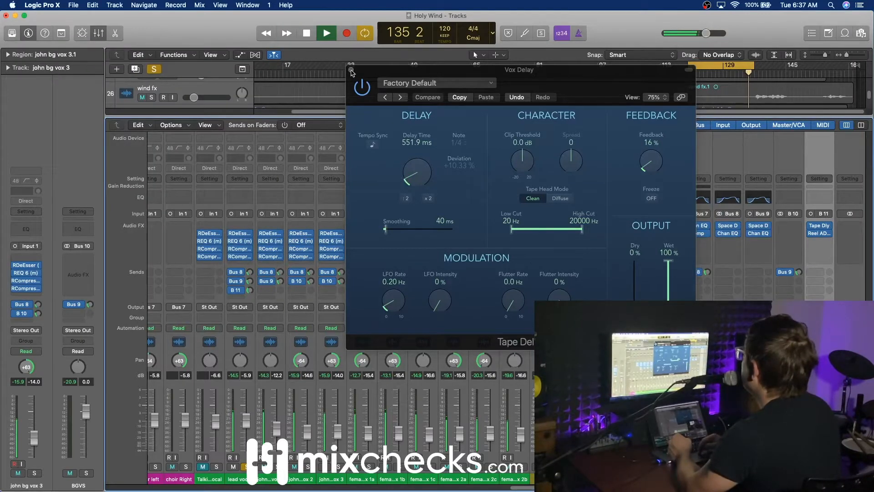
click(351, 70)
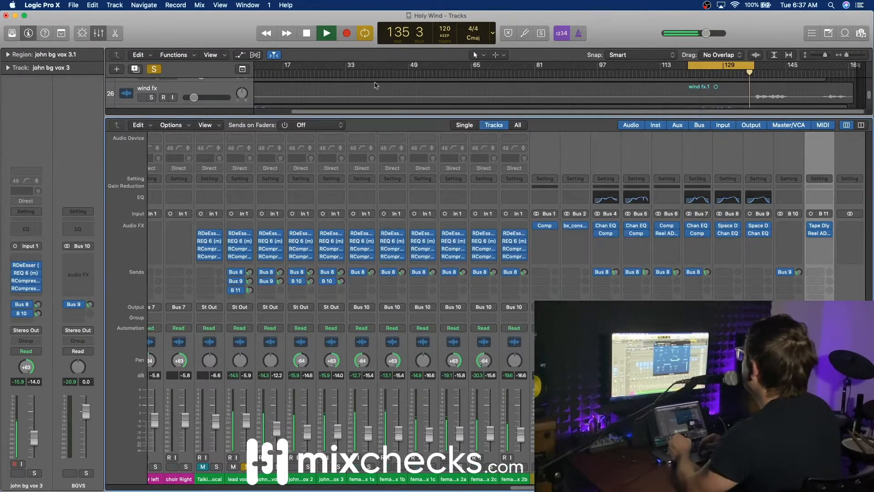
Add a Channel EQ to the Vox Delay bus with a low cut and a high cut at 16600 Hz.
double_click(822, 201)
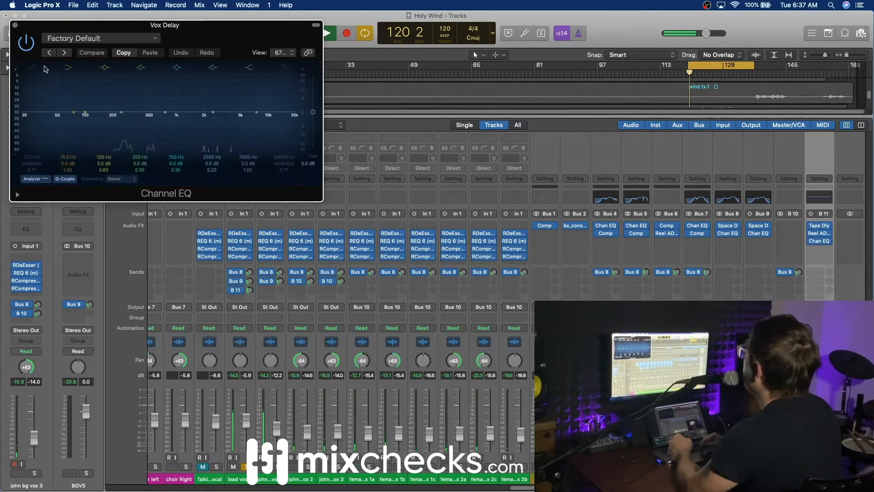
drag(29, 157, 29, 127)
click(286, 68)
drag(284, 157, 284, 154)
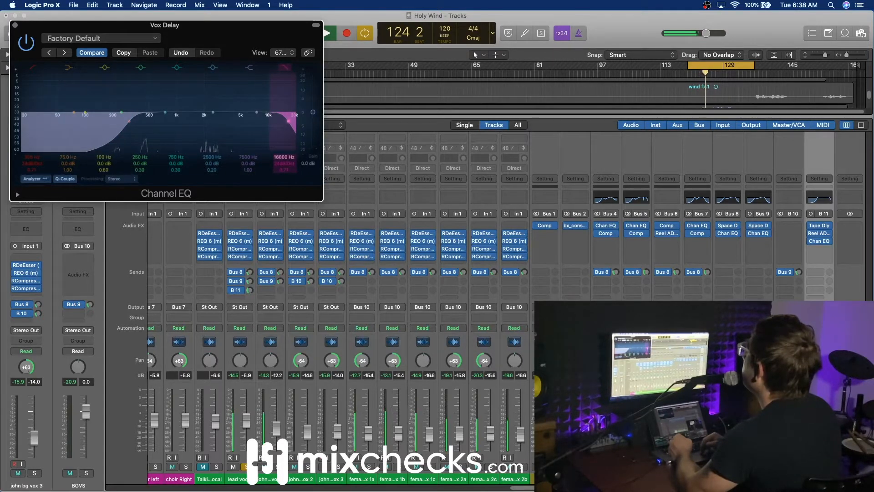
Boost the Vox Delay EQ's high shelf +1.0 dB at 11200 Hz and add a -7.5 dB upper-mid dip with Q 2.20.
drag(248, 164, 247, 127)
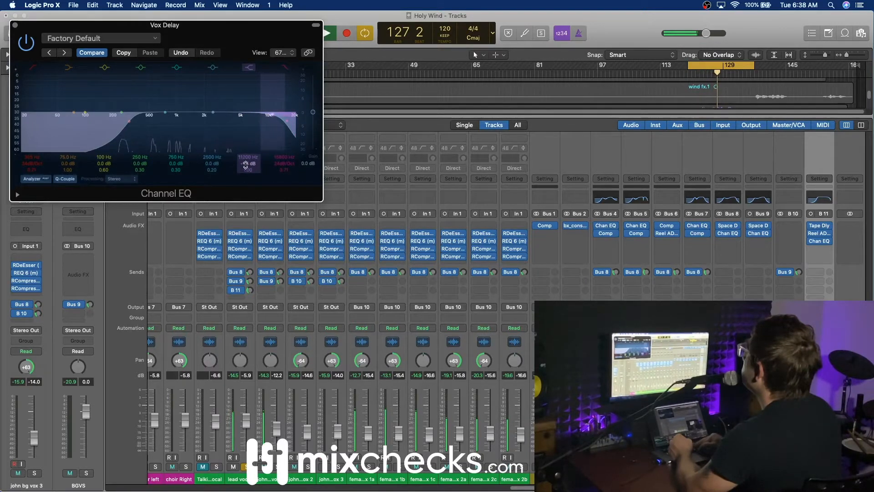
drag(211, 157, 212, 138)
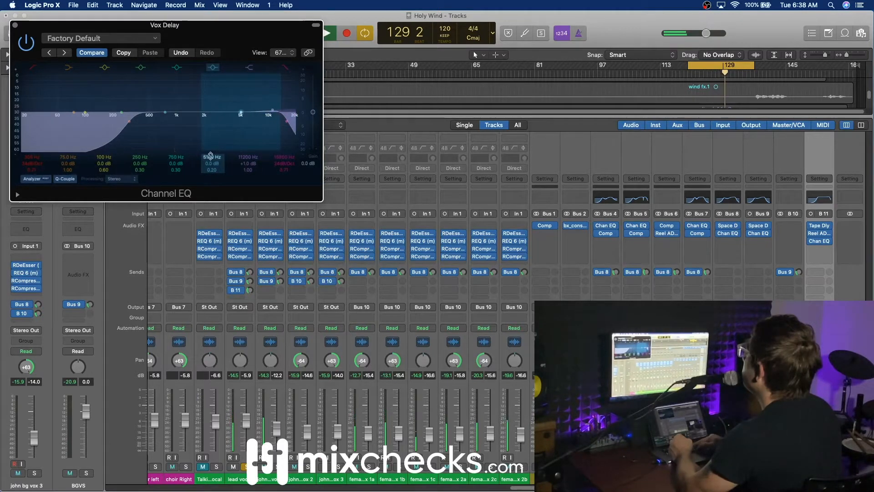
drag(212, 168, 212, 153)
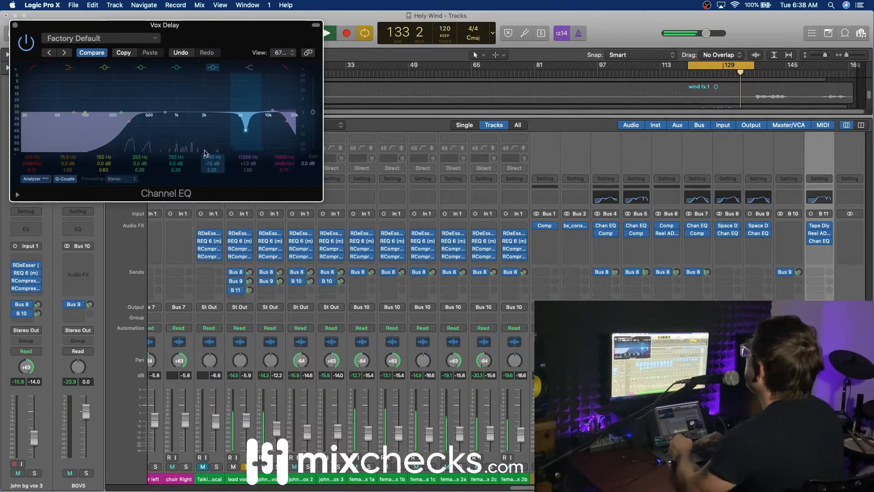
click(15, 26)
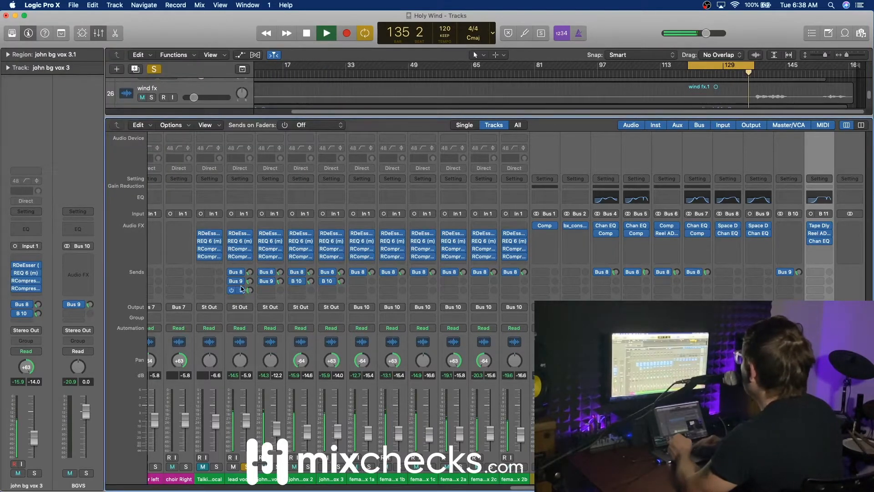
Adjust the lead vocal's Bus 11 send level and take the lead vocal out of solo.
drag(249, 291, 250, 289)
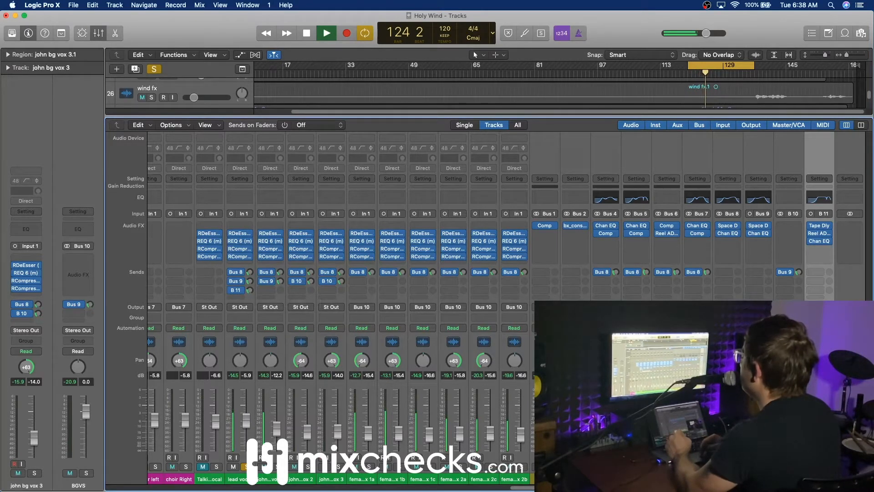
click(247, 467)
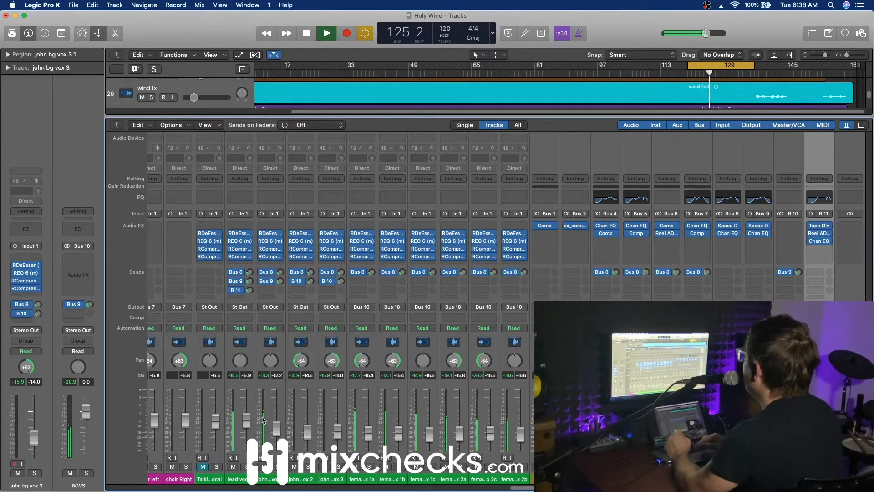
Hide the mixer, disable cycle mode, and play the song from bar 1.
key(x)
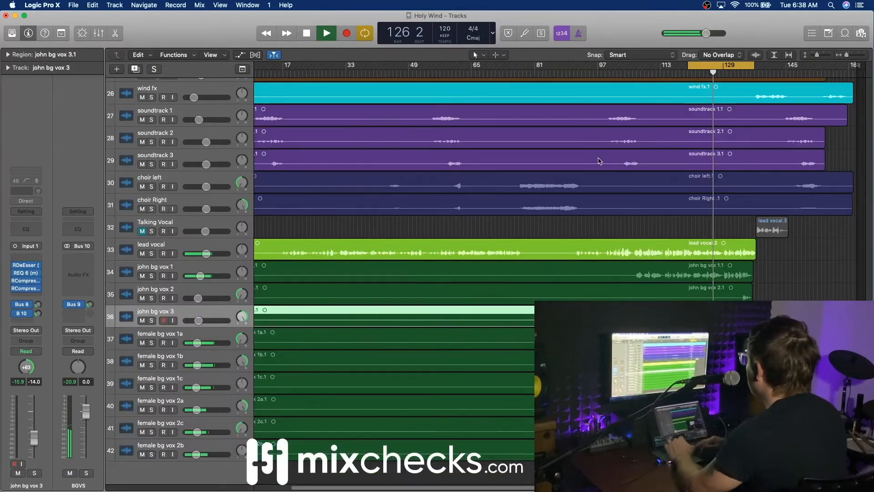
click(730, 68)
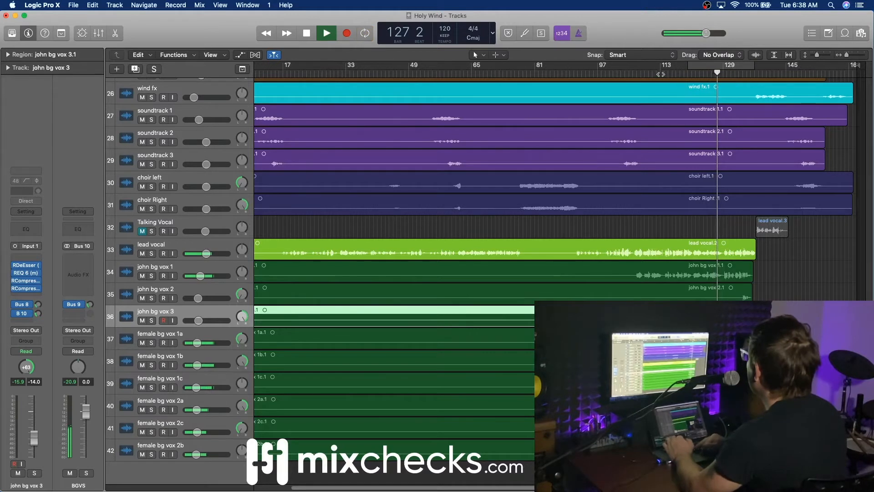
key(space)
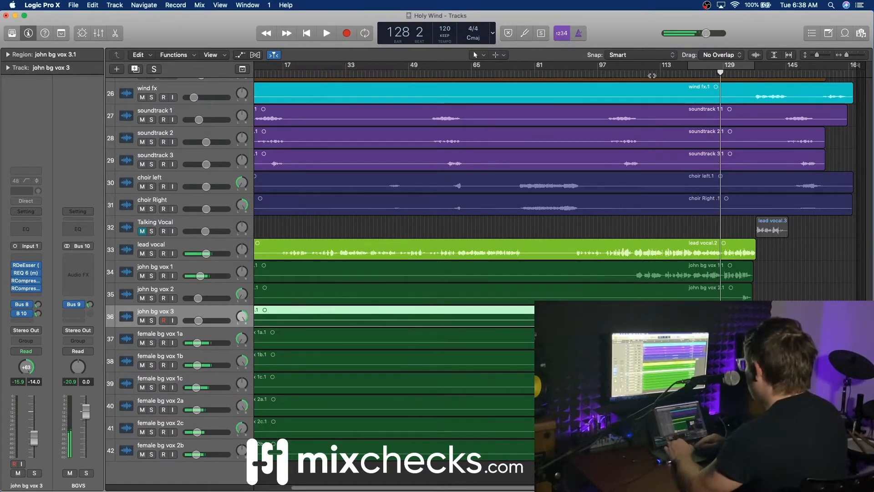
key(Return)
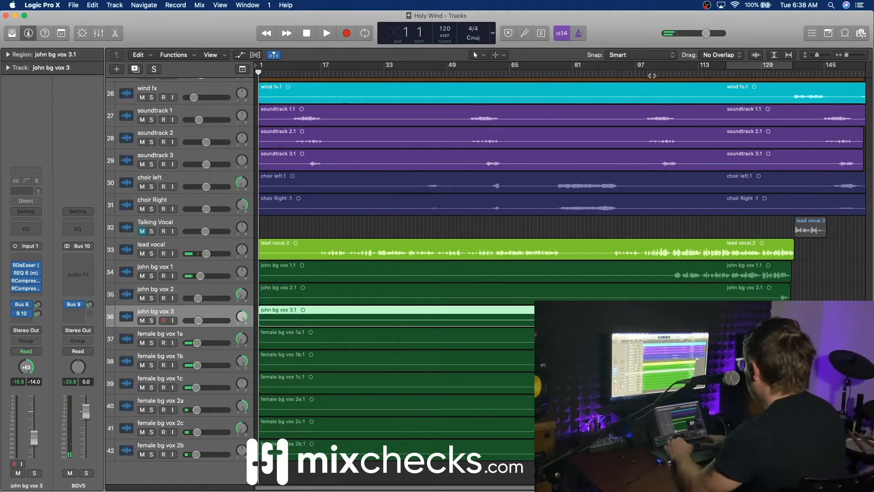
key(space)
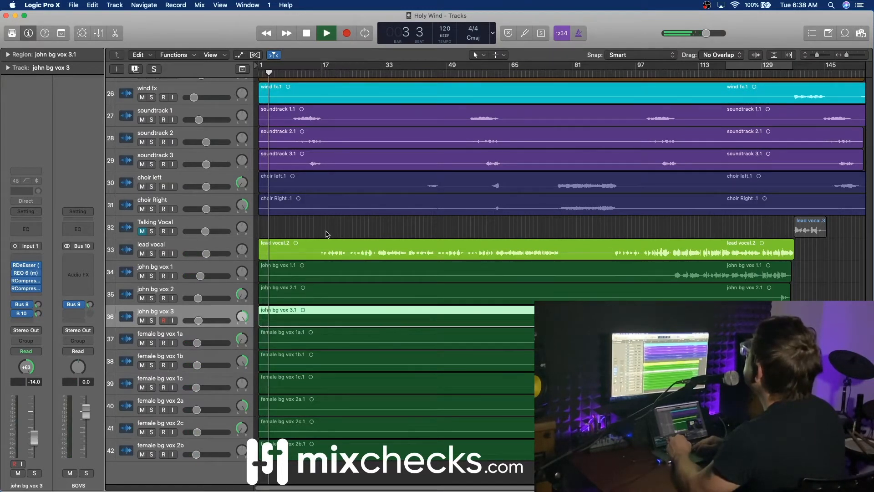
Adjust the Bus 8 Room send level on the Piano track.
scroll(327, 234, up, 5)
scroll(327, 233, up, 10)
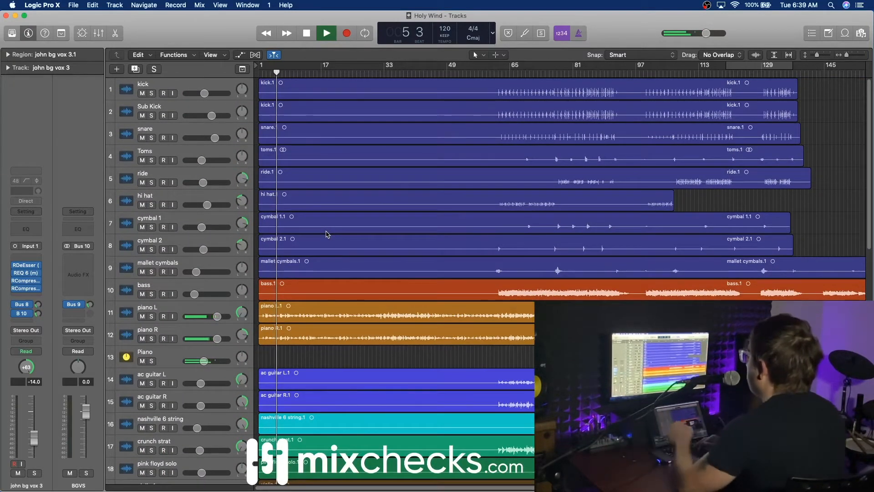
click(171, 361)
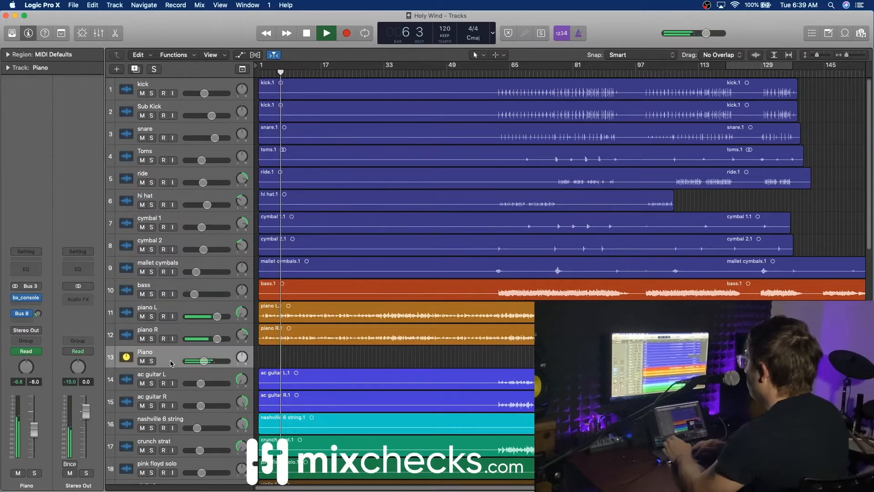
click(23, 311)
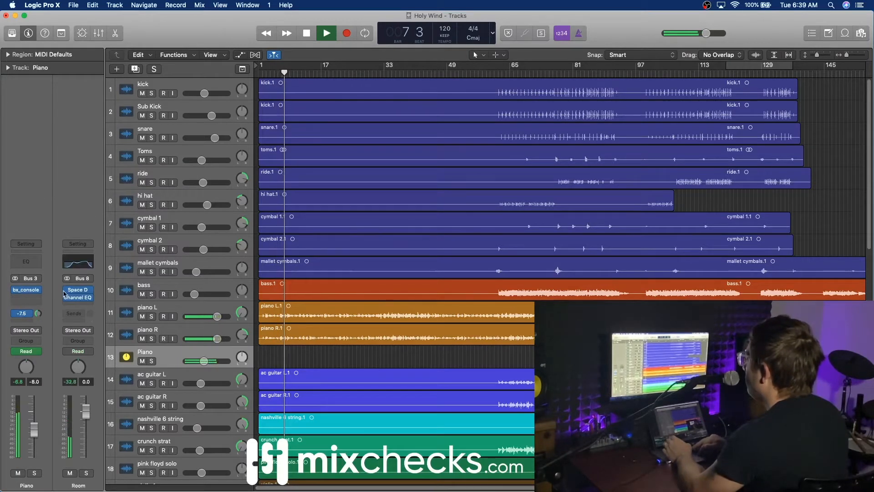
drag(62, 295, 38, 316)
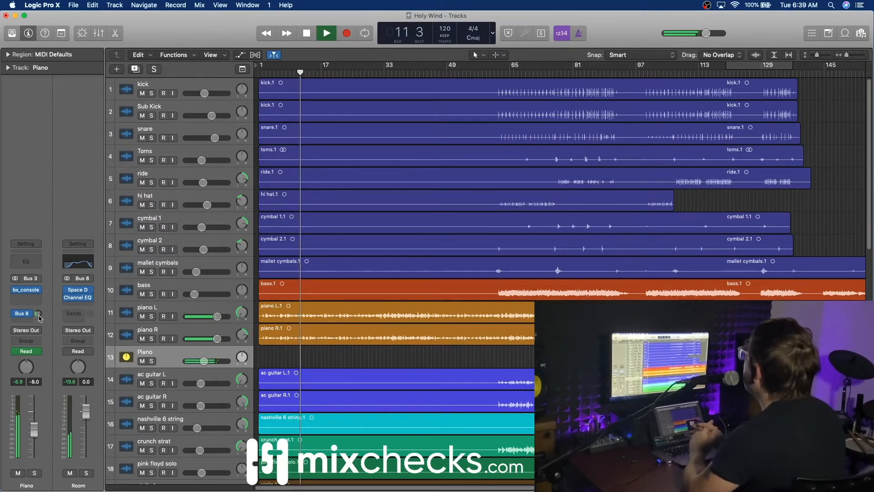
Turn the lead vocal's Bus 11 send to the Vox Delay all the way down in the mixer.
scroll(343, 374, down, 12)
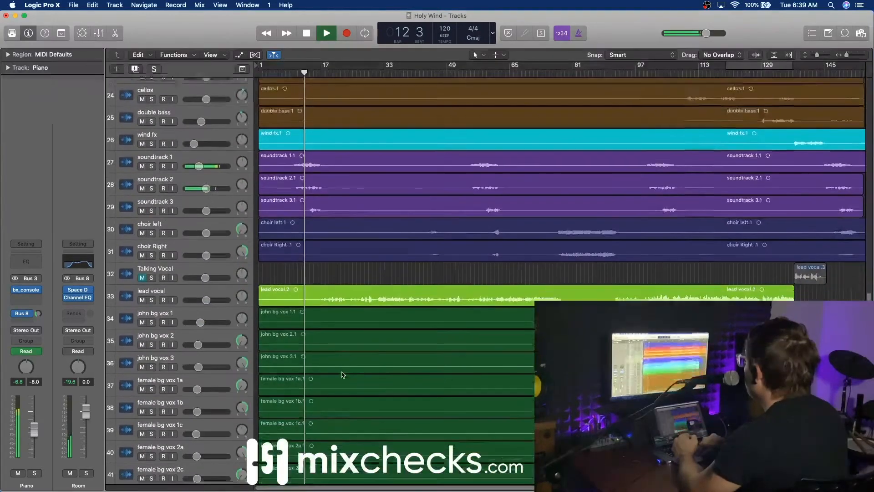
key(x)
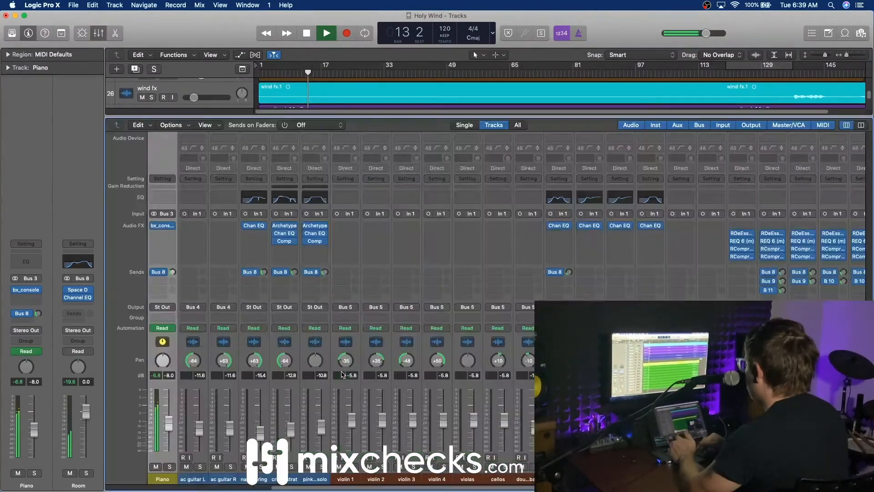
scroll(342, 273, right, 10)
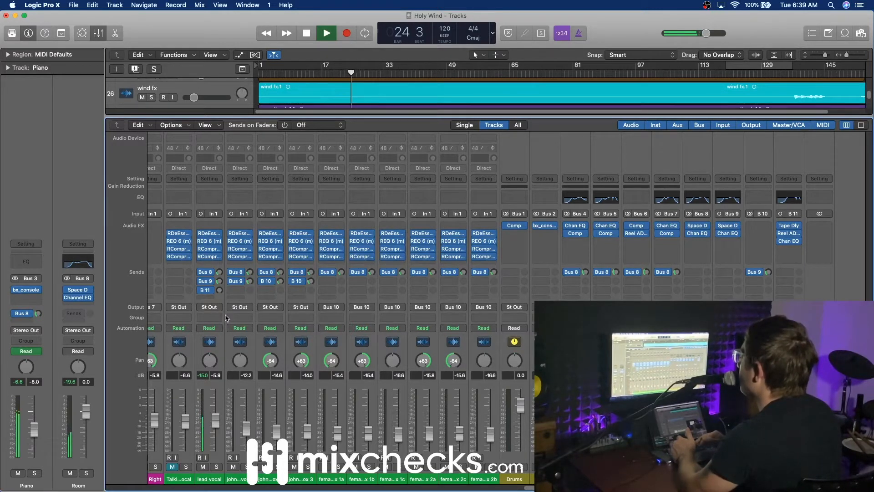
key(x)
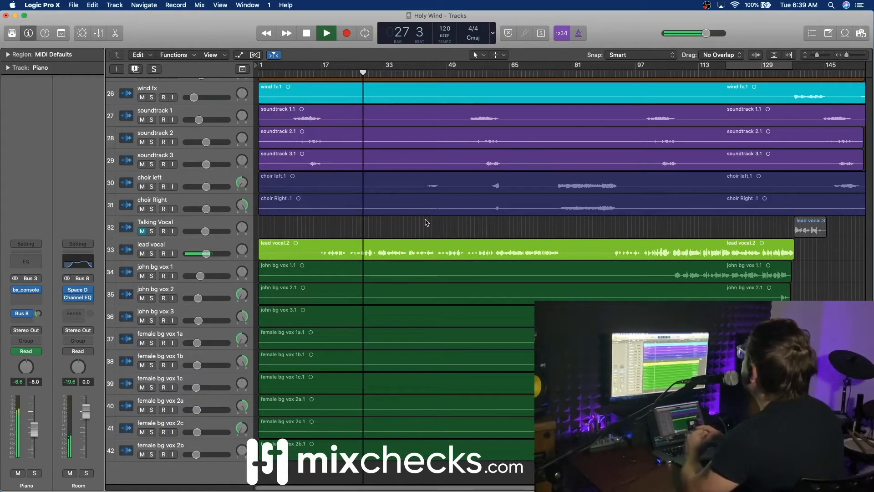
Show track automation and set the lead vocal's automation parameter to the Send 3 → Vox Delay level.
scroll(425, 220, right, 1)
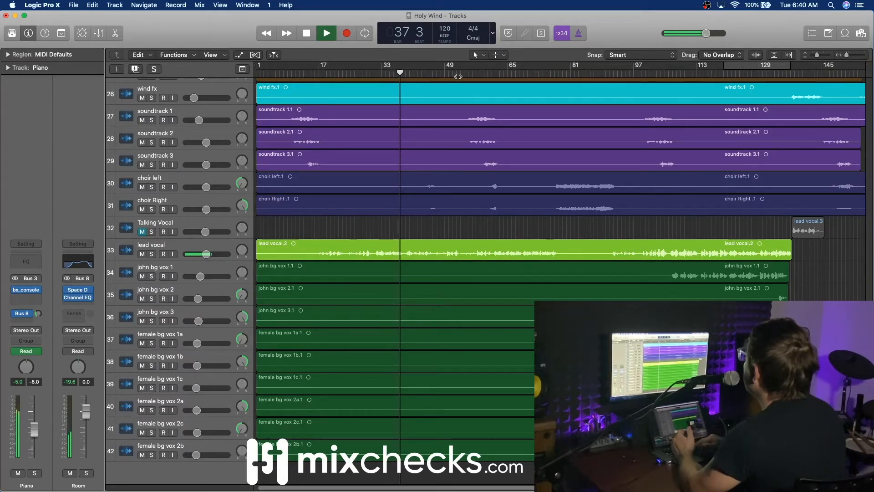
scroll(504, 182, up, 15)
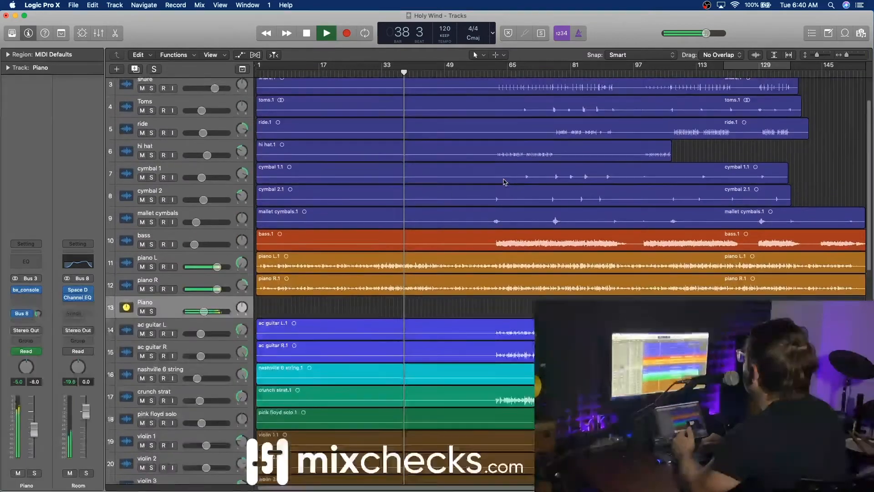
scroll(504, 182, down, 10)
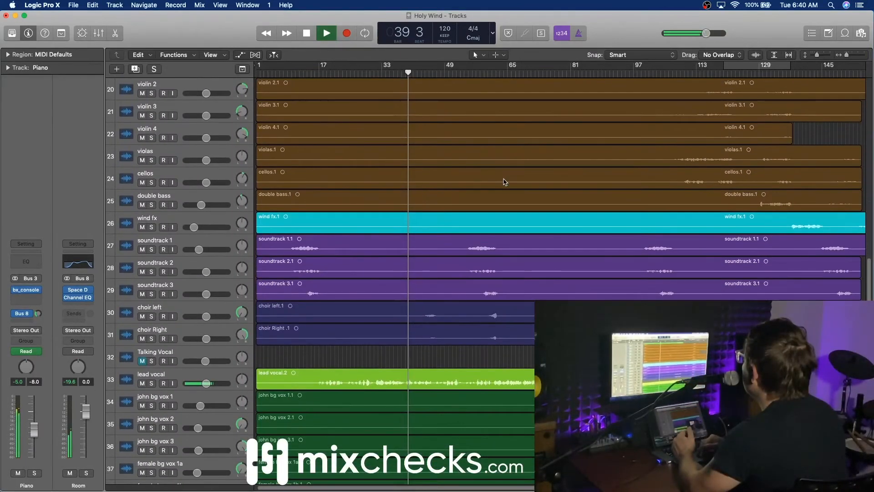
scroll(504, 182, down, 6)
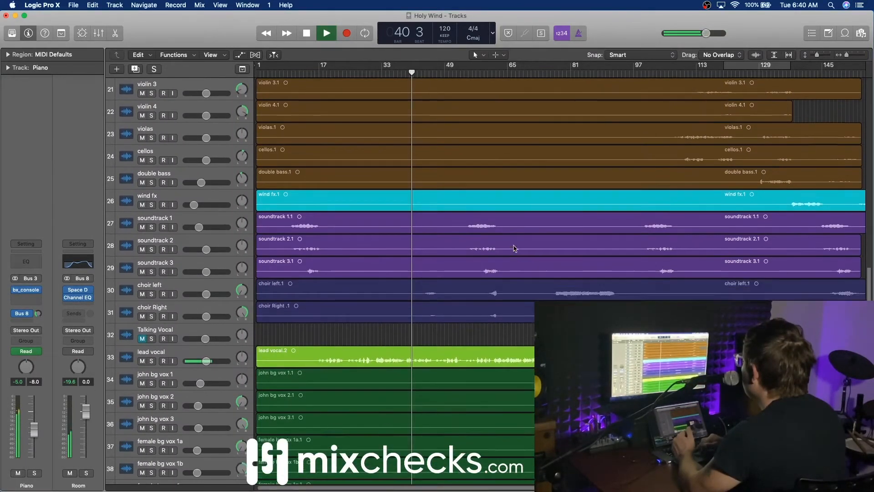
click(177, 246)
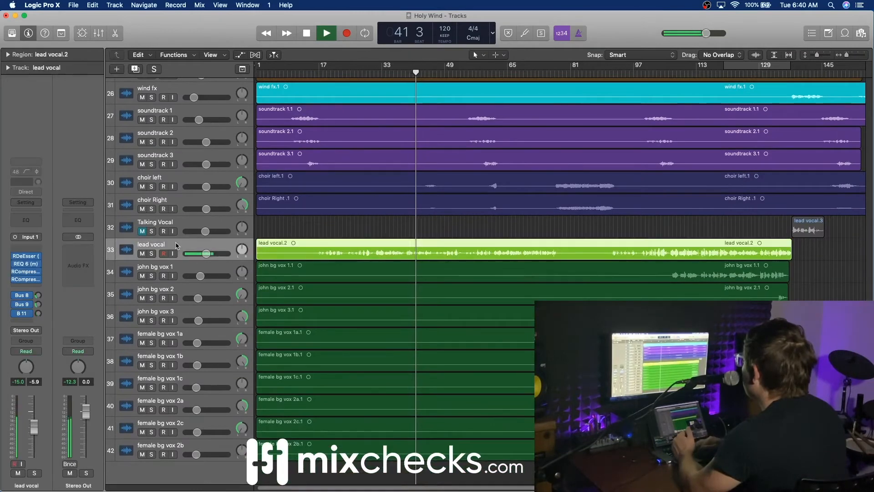
key(a)
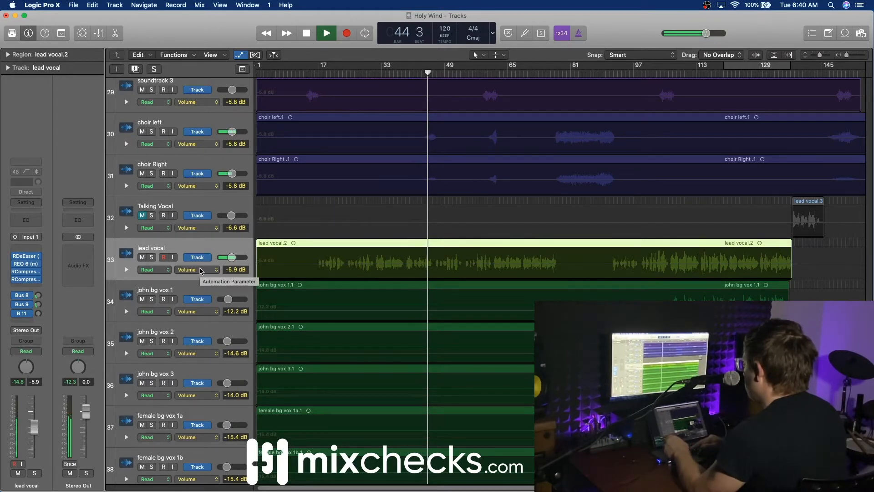
click(200, 270)
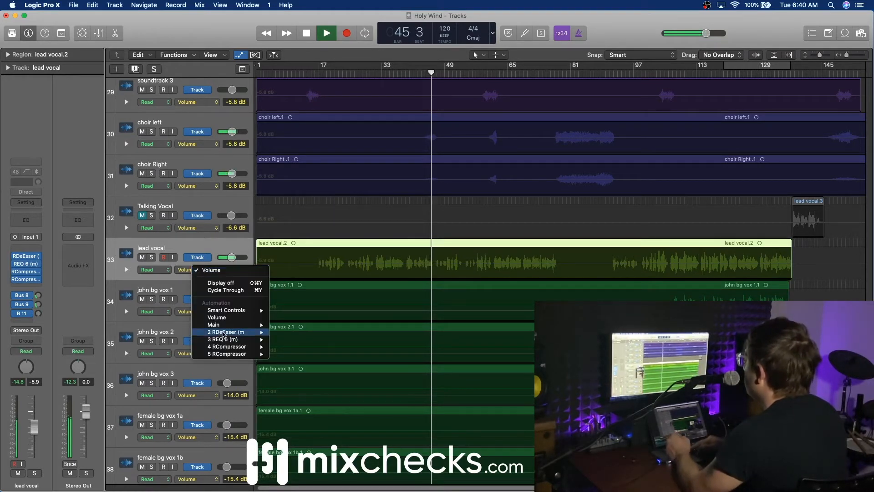
mouse_move(227, 325)
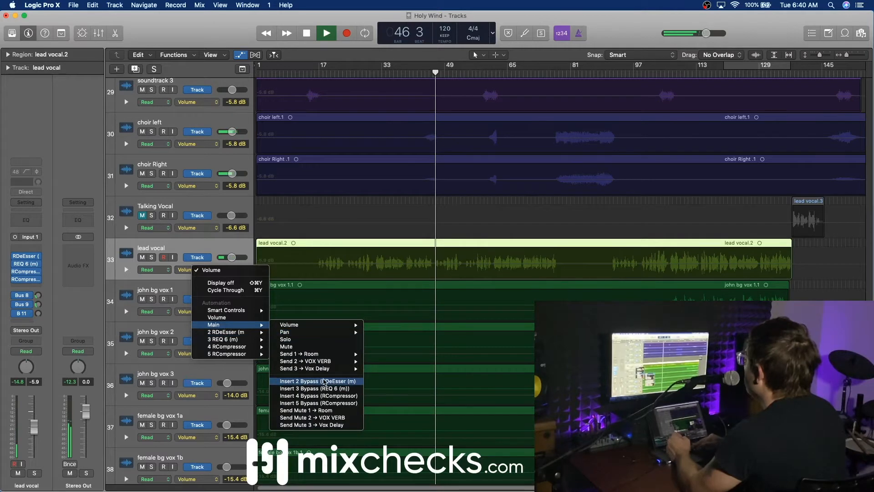
mouse_move(328, 372)
click(394, 376)
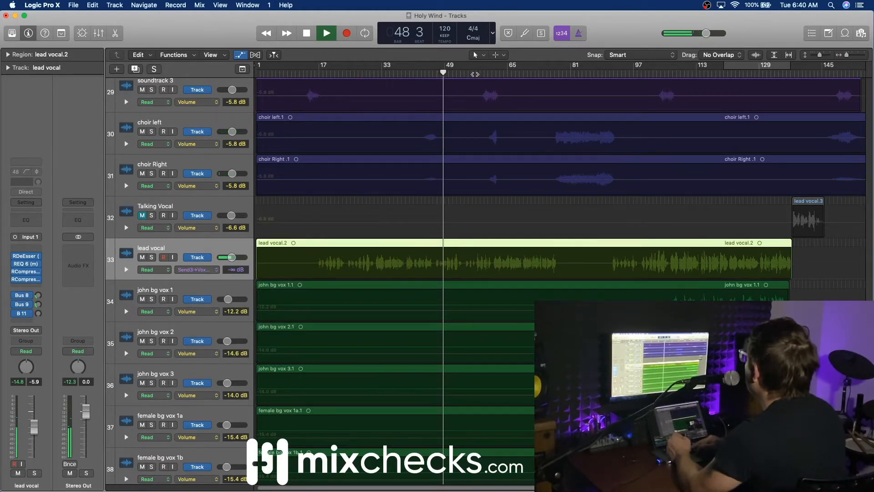
Automate the lead vocal's Vox Delay send to rise to -22.7 dB from around bar 60.
click(475, 73)
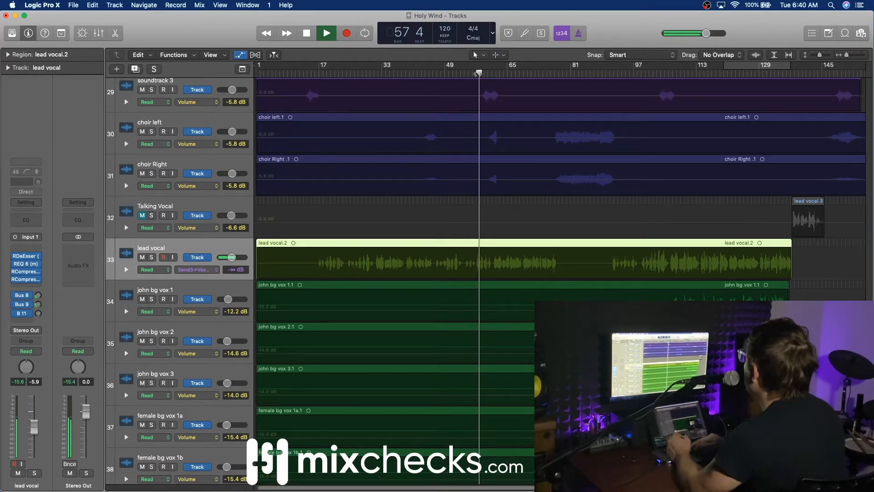
click(495, 73)
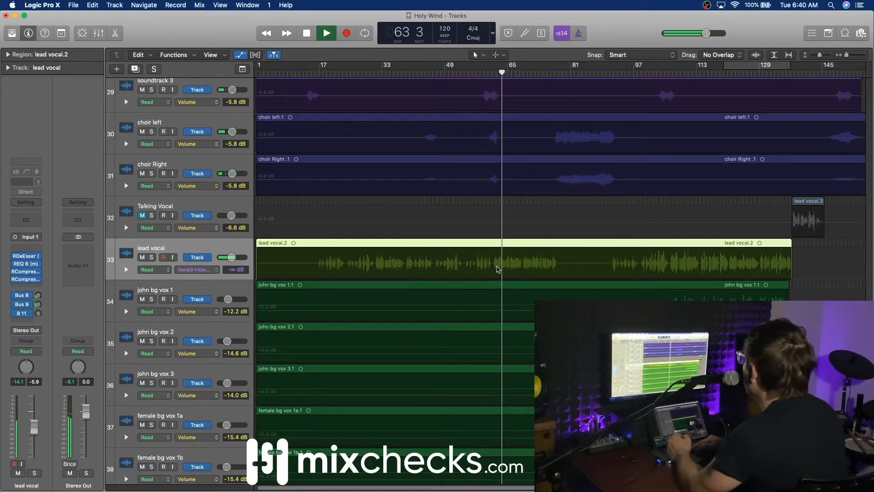
click(495, 266)
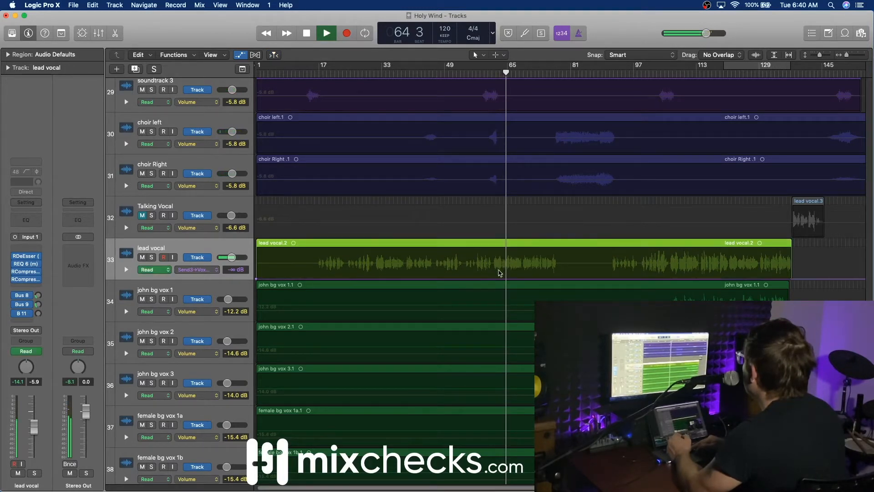
click(494, 278)
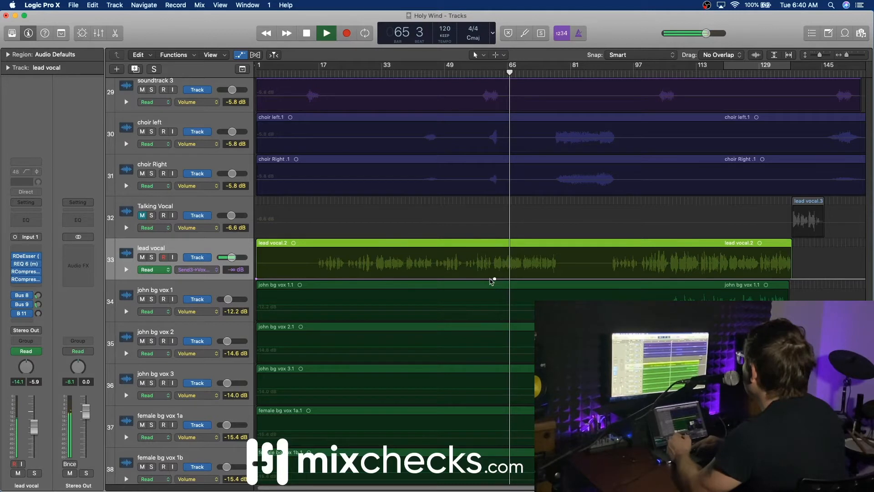
drag(504, 282, 509, 275)
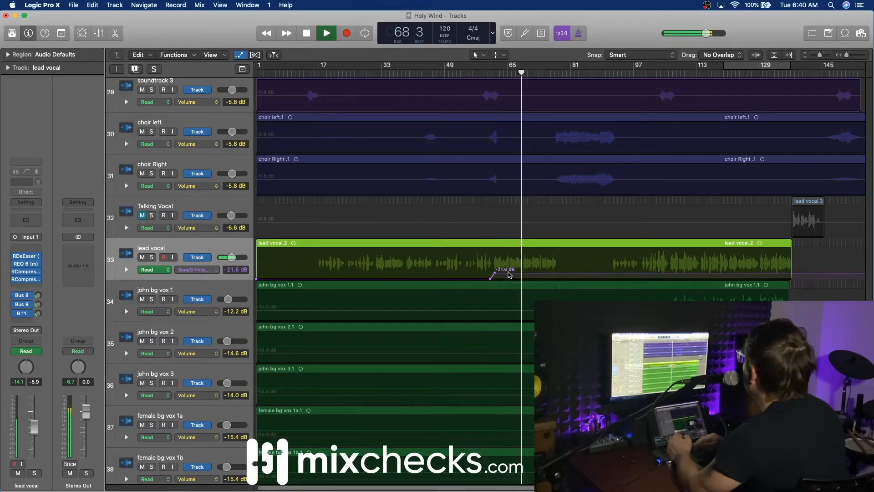
drag(509, 275, 509, 274)
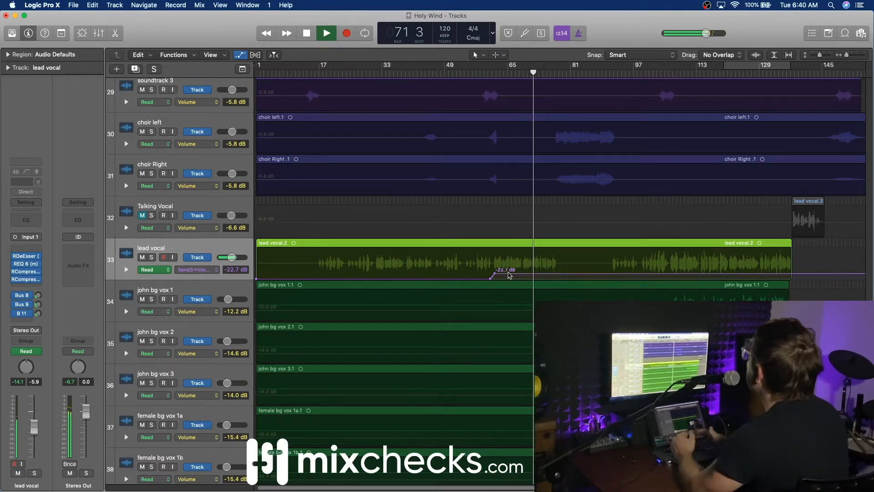
drag(496, 275, 494, 275)
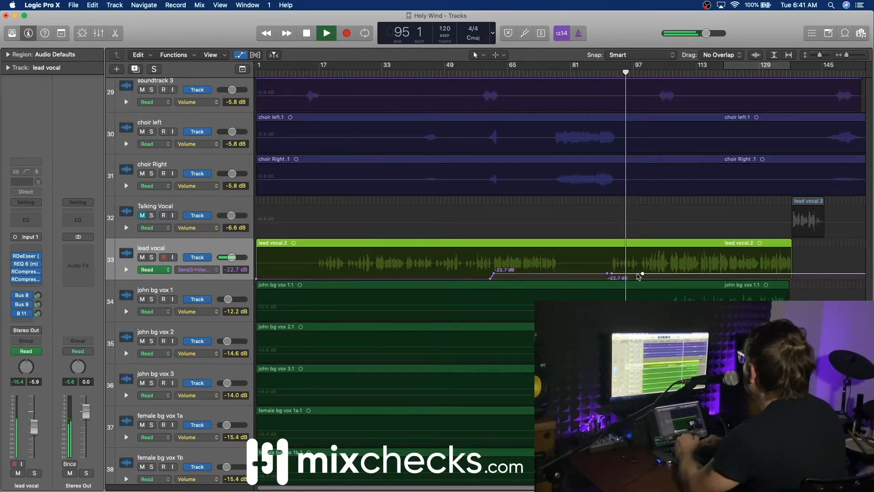
Dip the lead vocal's Vox Delay send automation to -32.5 dB between about bars 90 and 98.
click(628, 276)
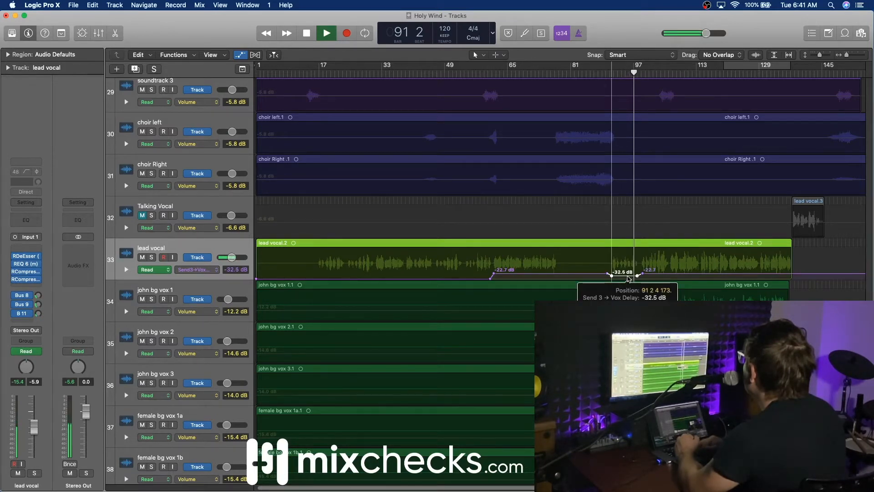
drag(628, 279, 628, 279)
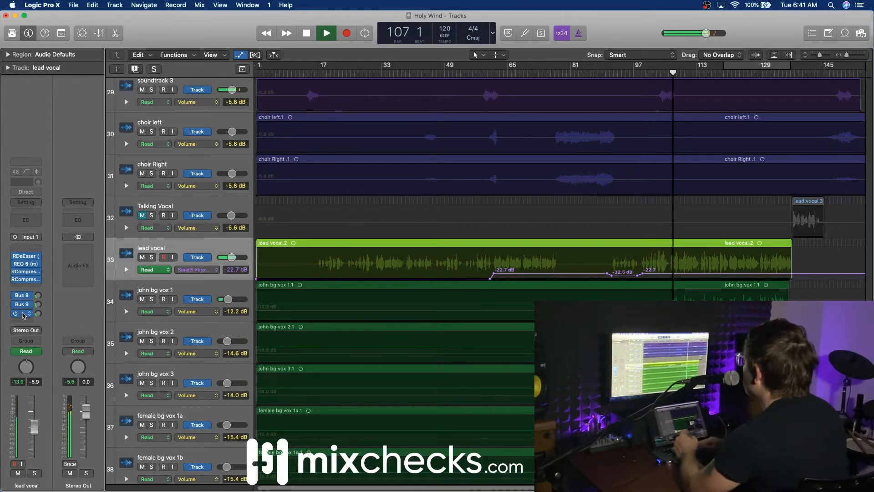
Add a Bus 8 → Room send to the Vox Delay channel.
click(24, 314)
click(81, 291)
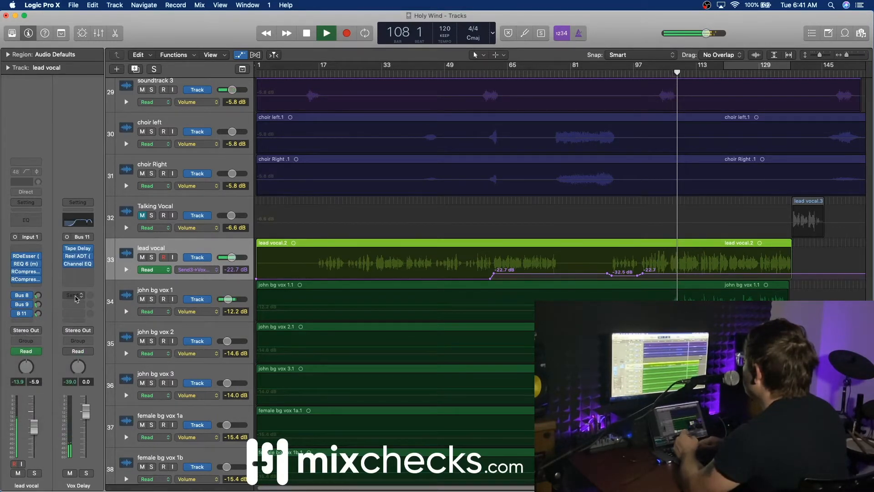
click(79, 298)
mouse_move(82, 311)
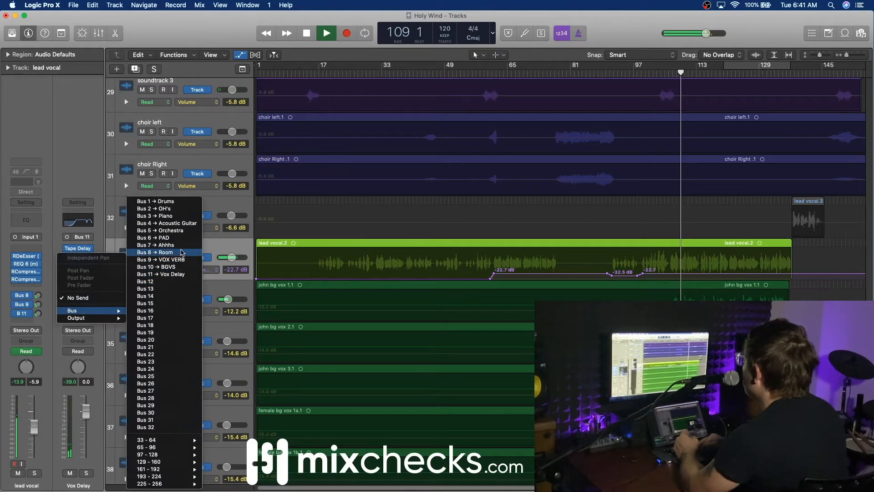
click(181, 253)
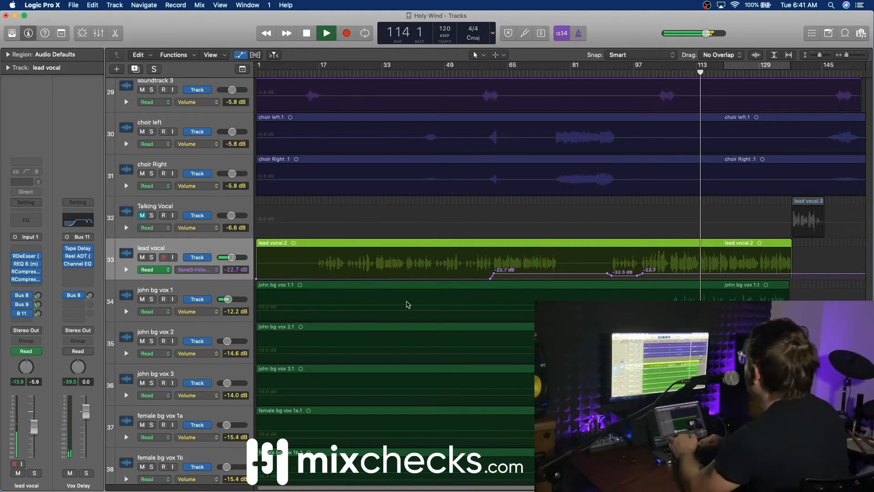
Hide the track automation and listen to the drum section from about bar 68.
key(a)
scroll(693, 240, up, 10)
scroll(693, 240, up, 5)
drag(847, 56, 849, 56)
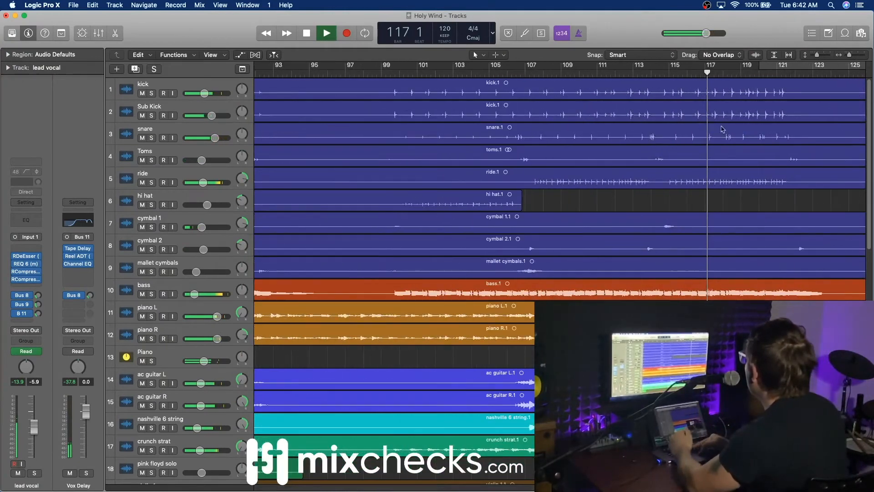
scroll(810, 84, left, 15)
click(438, 73)
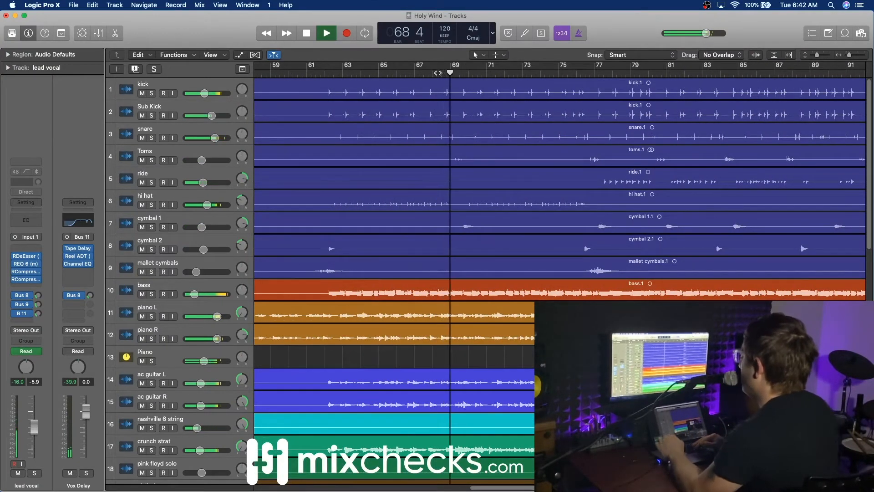
key(space)
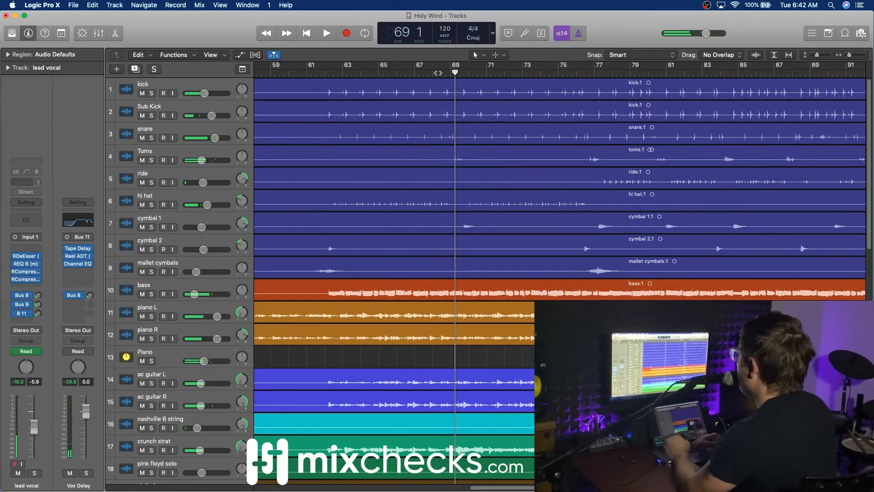
Show track automation and add four volume points around the Toms fill at about bar 69.
key(a)
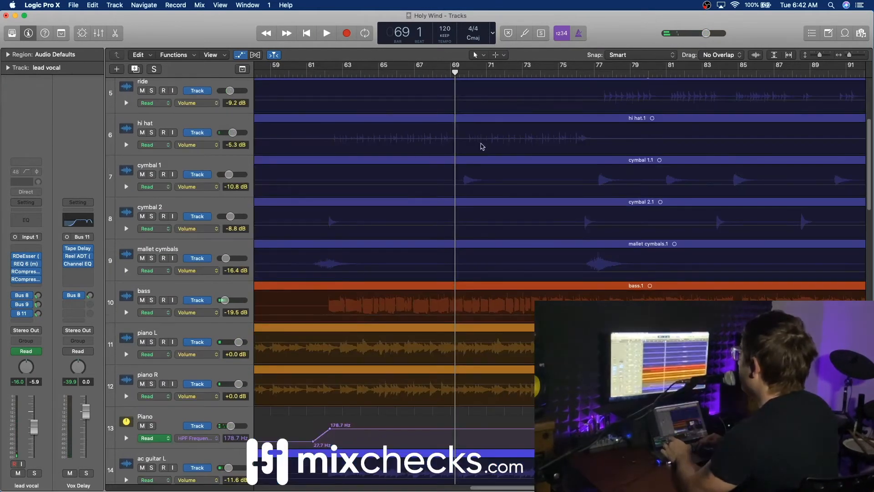
scroll(490, 175, up, 5)
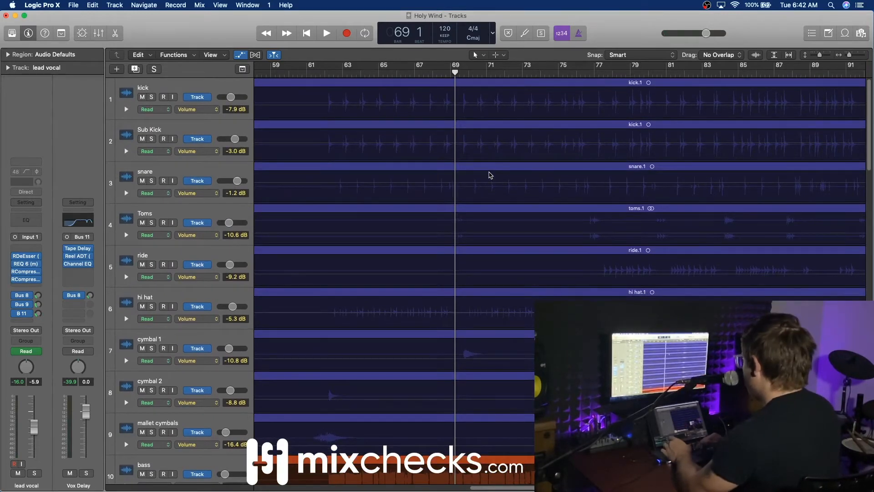
key(space)
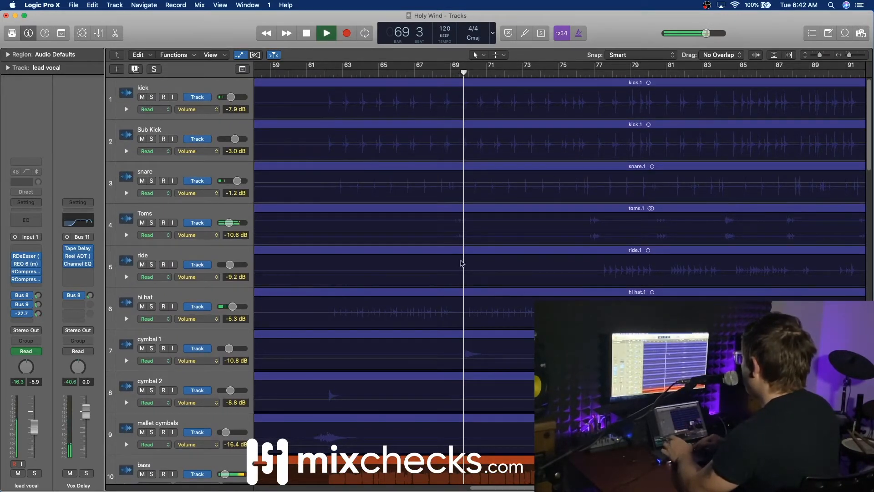
click(453, 233)
click(445, 233)
click(468, 233)
click(480, 233)
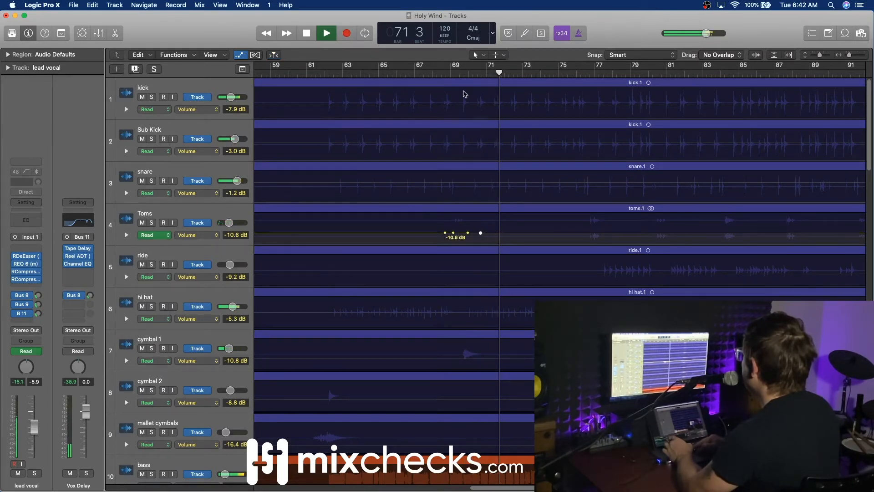
Raise the Toms volume between the inner automation points near bar 69 to -7.3 dB while listening to the fill.
click(441, 74)
drag(461, 233, 465, 231)
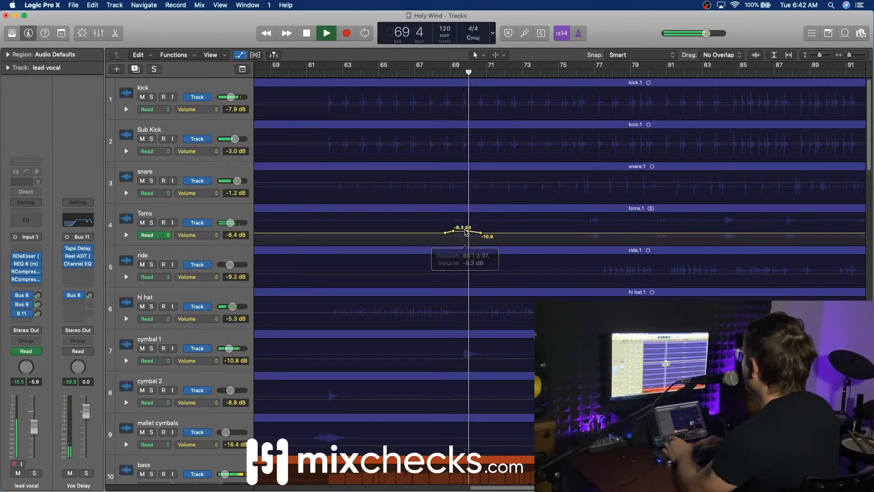
click(455, 74)
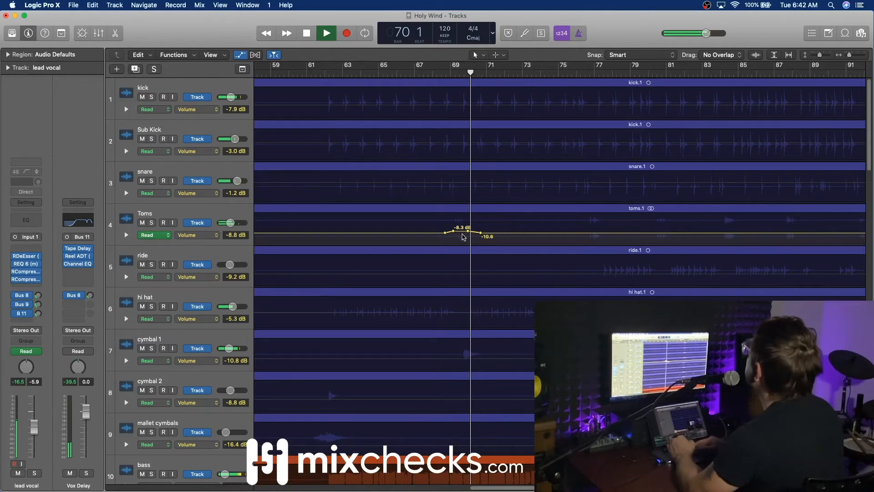
drag(463, 233, 463, 231)
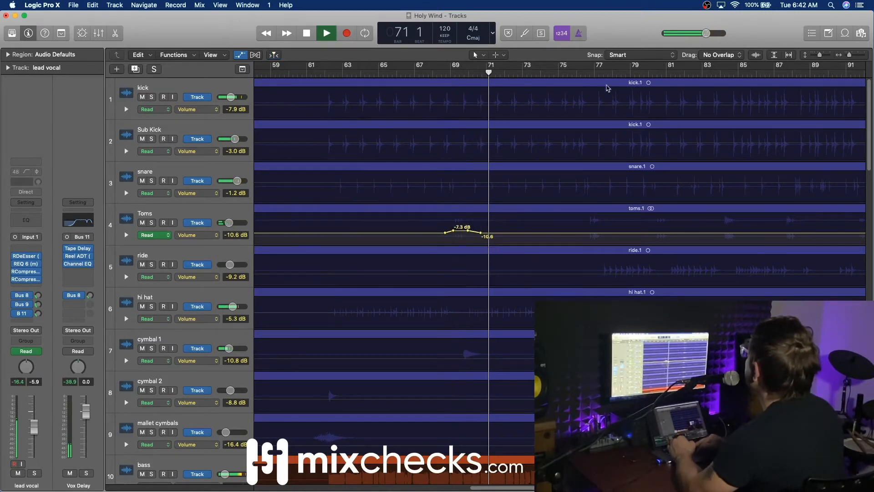
Add volume points around the Toms fill at about bar 80, raise it to -8.9 dB, and play it back.
click(578, 73)
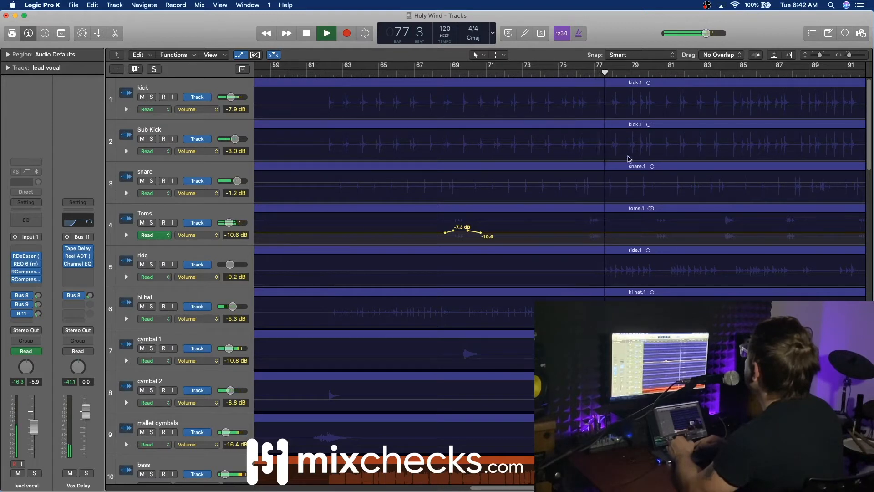
click(648, 190)
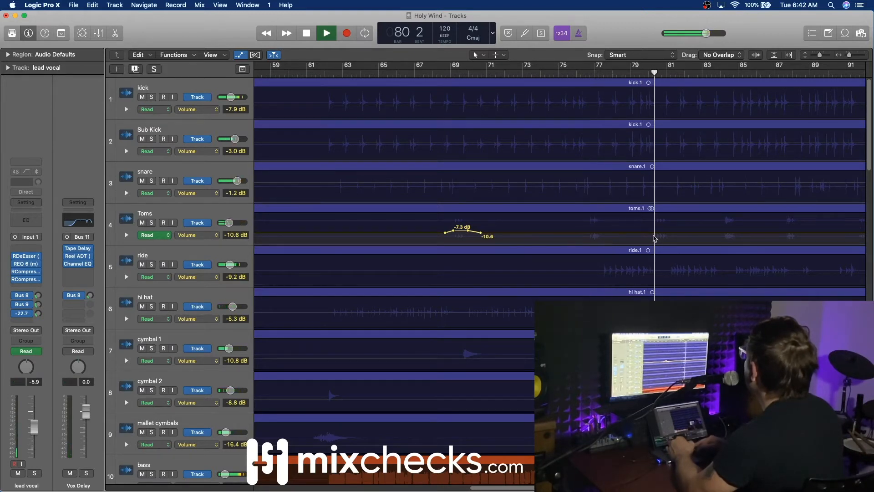
click(650, 233)
click(668, 233)
click(674, 233)
drag(661, 232, 662, 231)
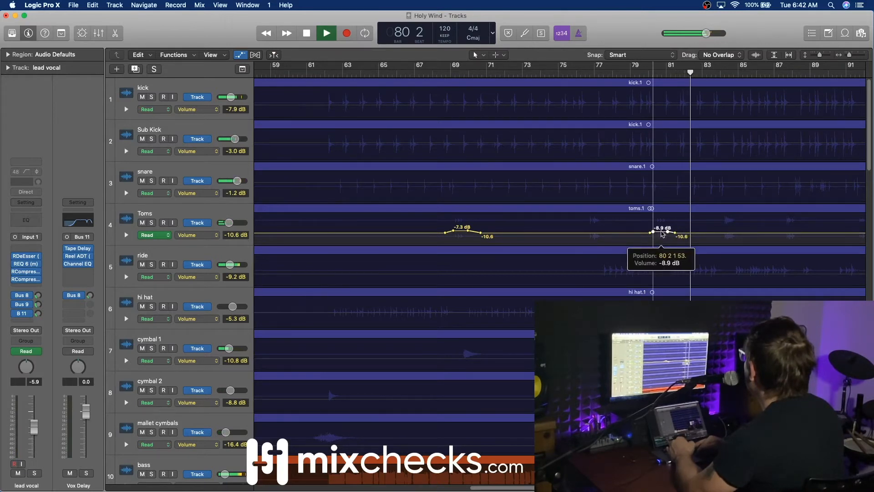
key(space)
key(space)
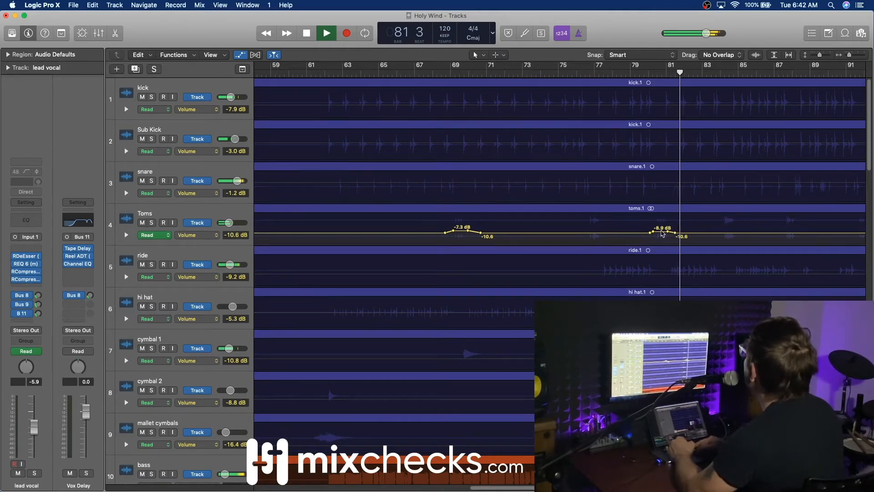
Lower the raised Toms volume section at about bar 80 to -9.5 dB while the song plays.
click(663, 234)
drag(662, 233, 663, 234)
scroll(728, 236, left, 5)
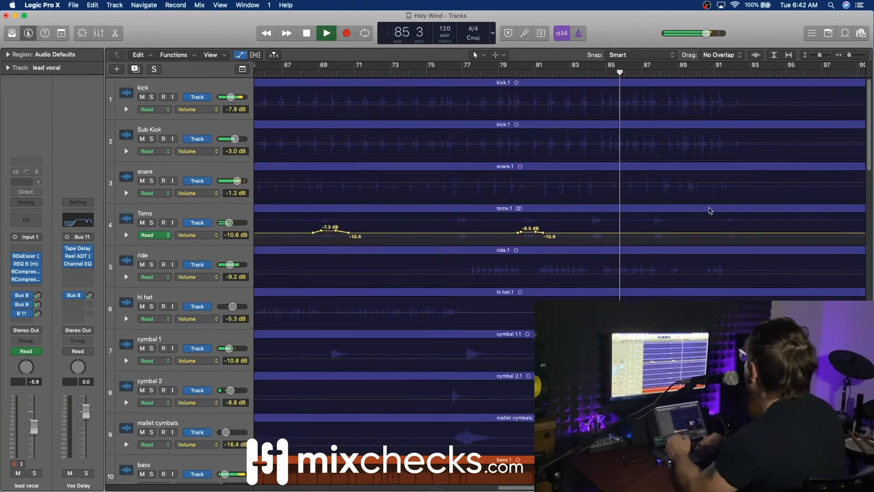
Add four volume points around the Toms fill at about bar 91 and raise the section between the inner points to -8.3 dB.
click(644, 73)
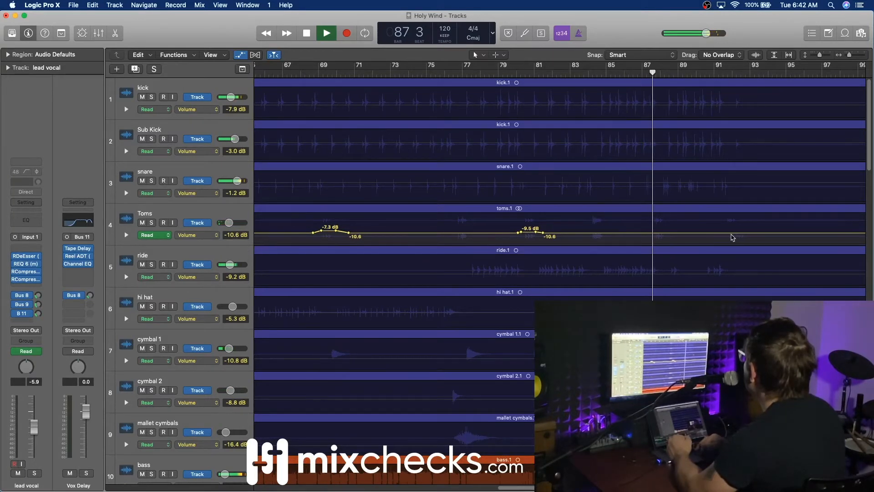
click(717, 233)
click(723, 233)
click(742, 232)
click(751, 233)
drag(735, 233, 736, 231)
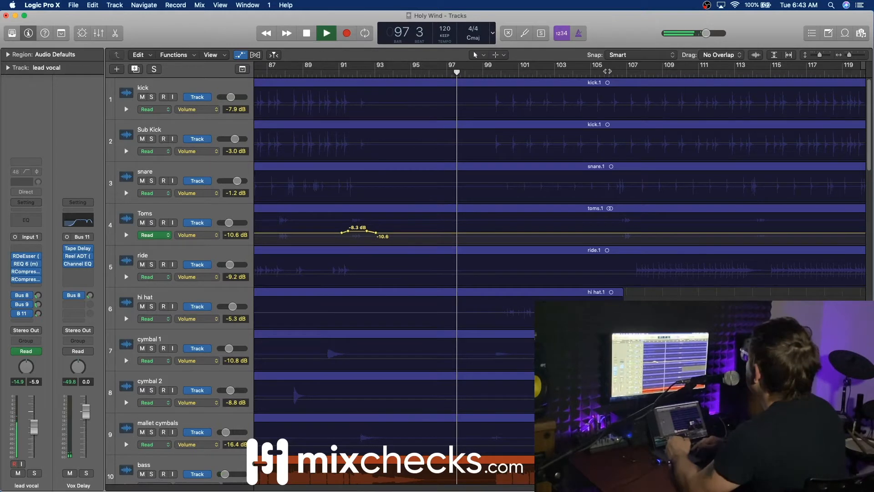
Listen to the Toms fills from about bars 105, 113 and 121.
click(608, 71)
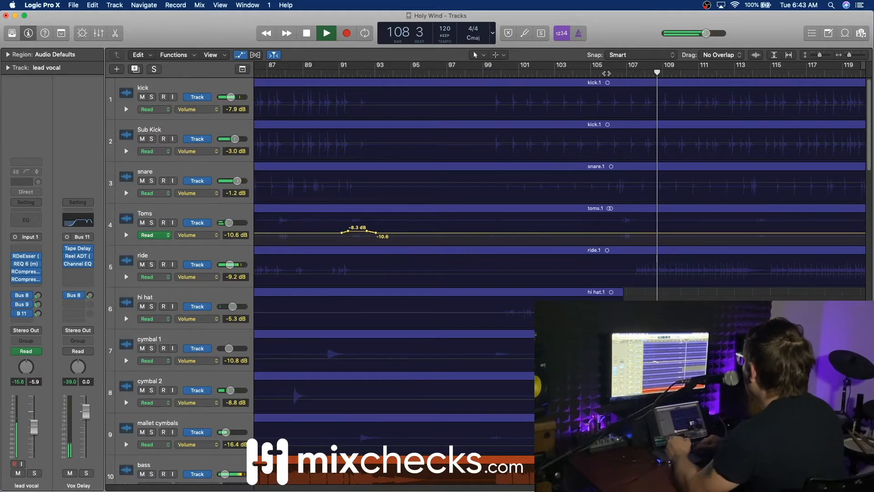
click(744, 71)
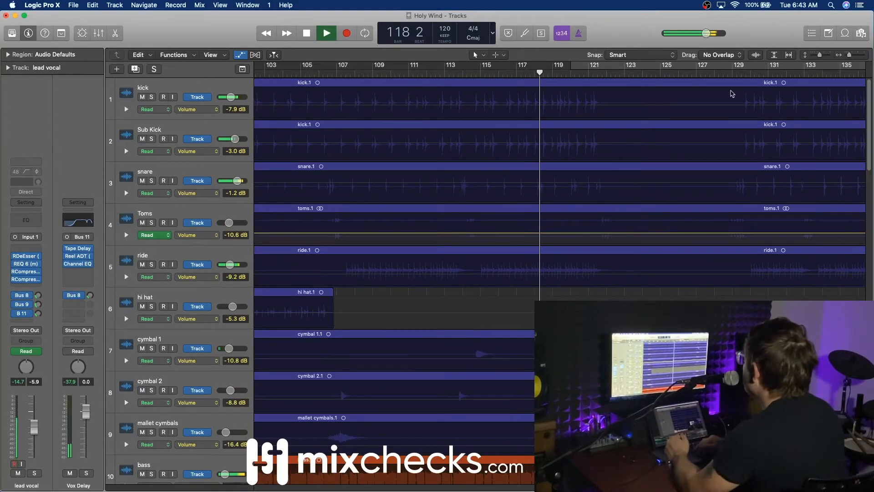
click(591, 72)
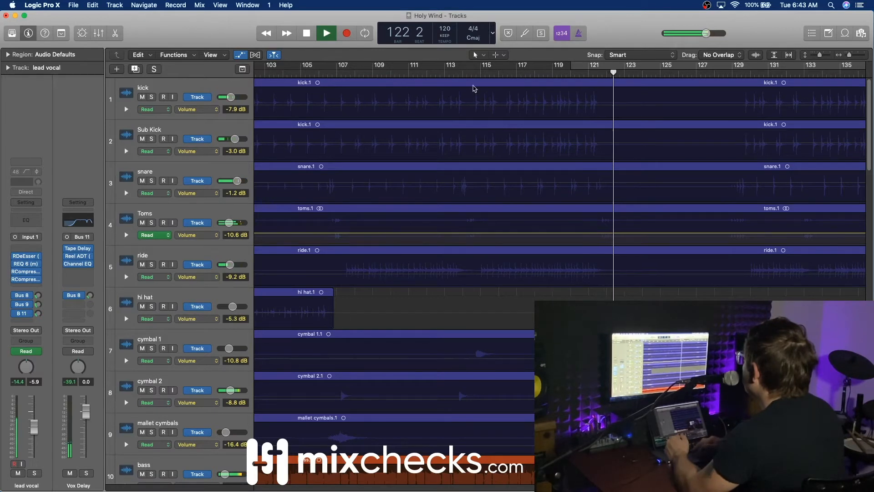
Add four volume points around the Toms fill at about bar 114, raise it to -7.8 dB, and play it back.
click(463, 73)
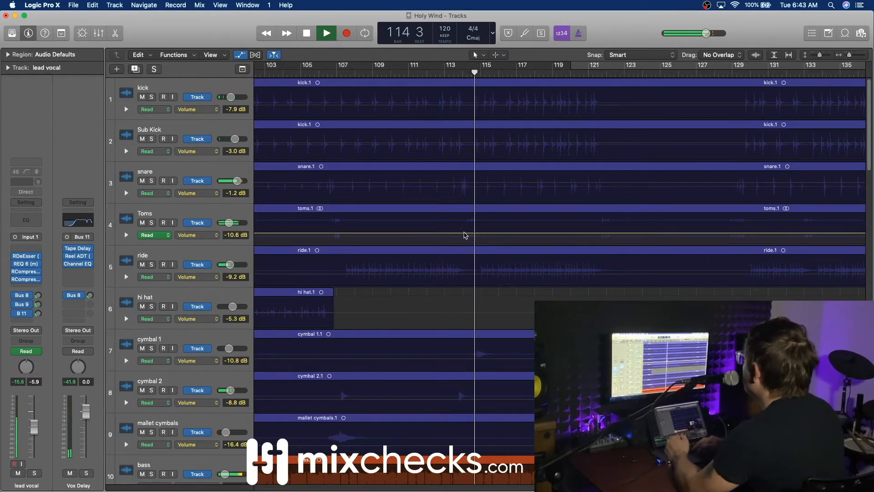
click(457, 233)
click(482, 233)
click(495, 233)
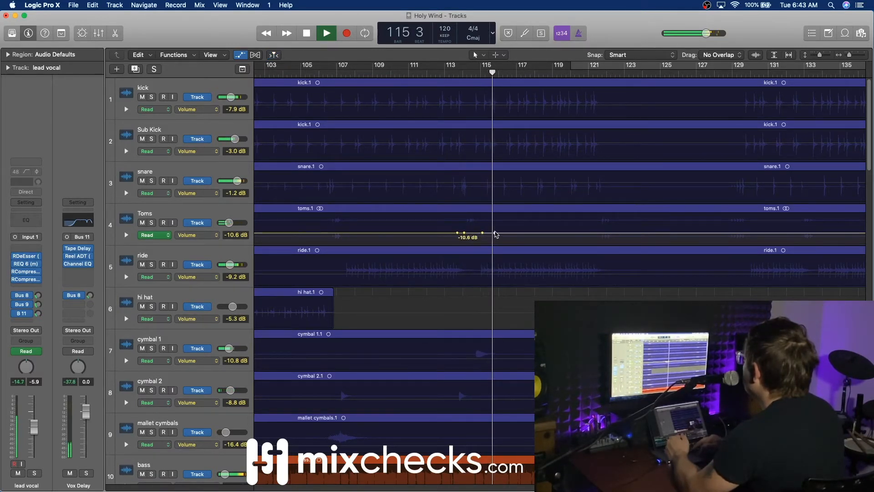
drag(472, 234, 474, 231)
click(463, 72)
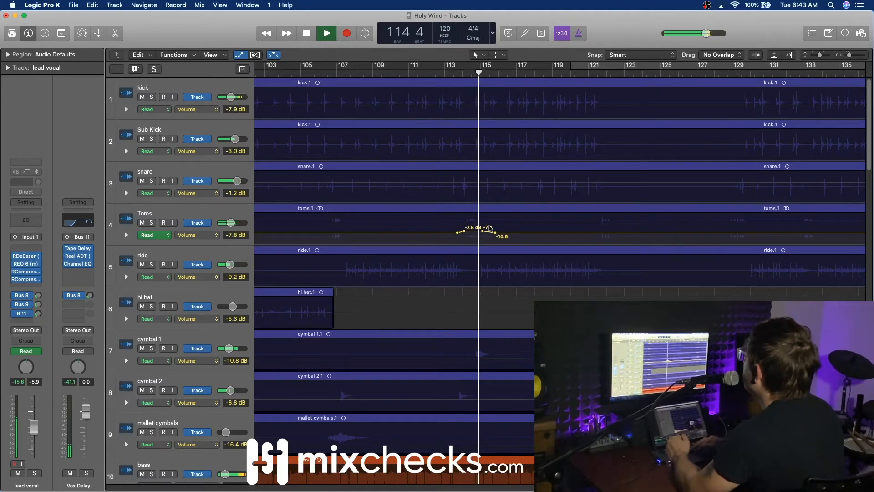
Raise the Toms volume at about bar 114 further to -6.3 dB and play the fill again.
drag(477, 232, 477, 230)
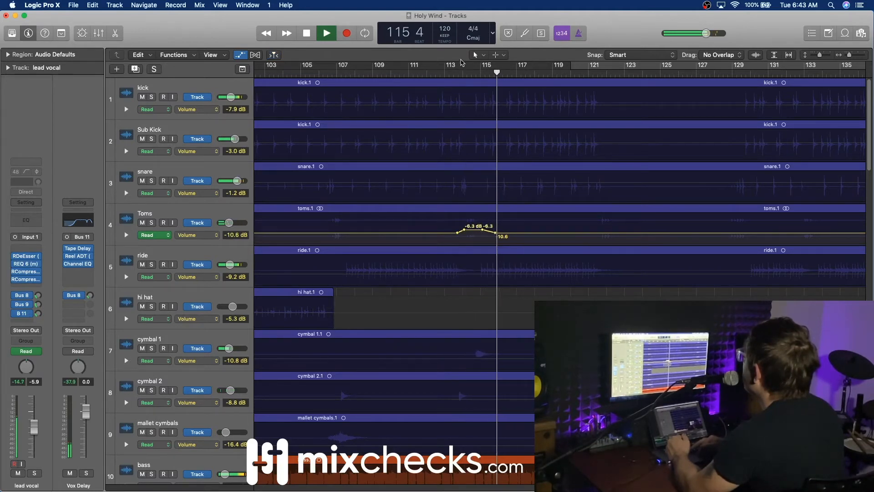
click(462, 74)
scroll(427, 137, left, 3)
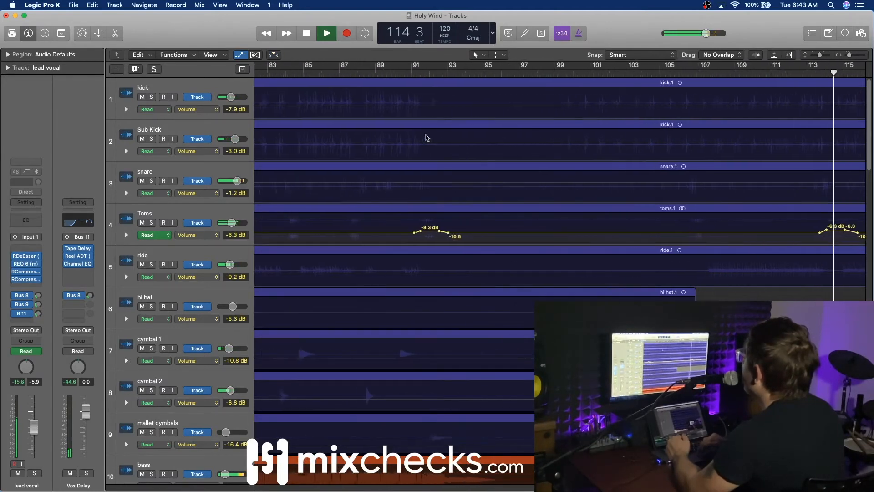
Play from about bar 121, add four volume points around the Toms fill there, and raise it to -7.3 dB.
scroll(427, 138, right, 5)
click(425, 74)
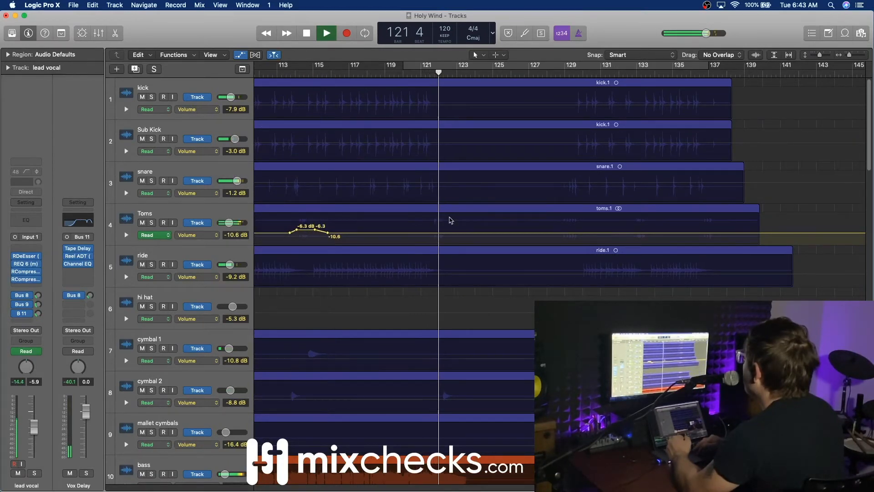
click(433, 233)
click(426, 233)
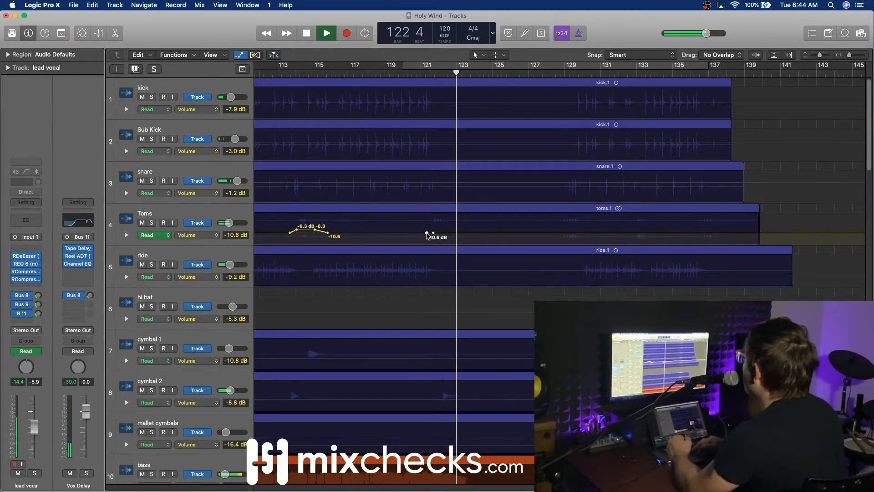
click(447, 232)
click(454, 233)
drag(442, 233, 443, 233)
Add volume points around the Toms fill at about bar 129, raise it to -7.3 dB, and play it back.
click(566, 74)
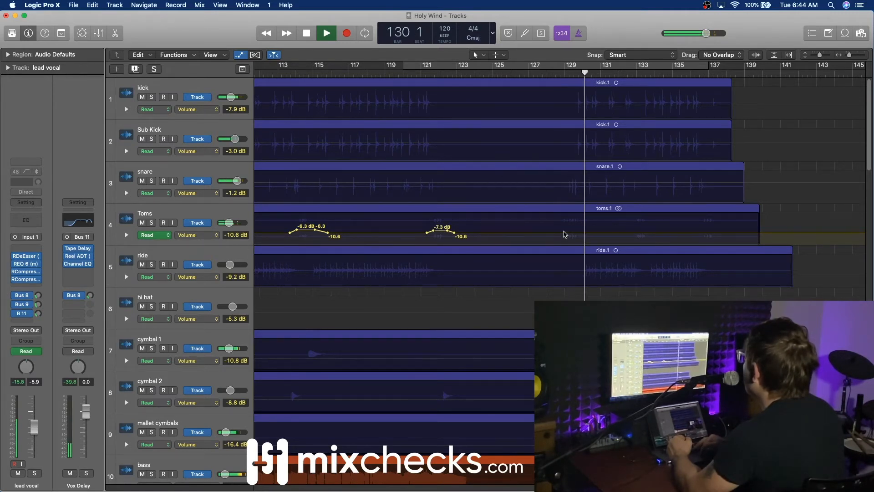
click(562, 232)
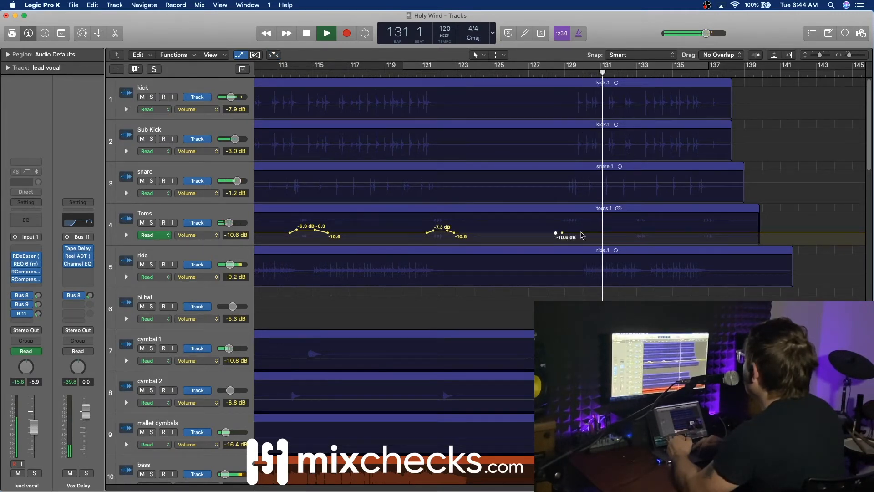
drag(571, 236, 571, 232)
click(566, 74)
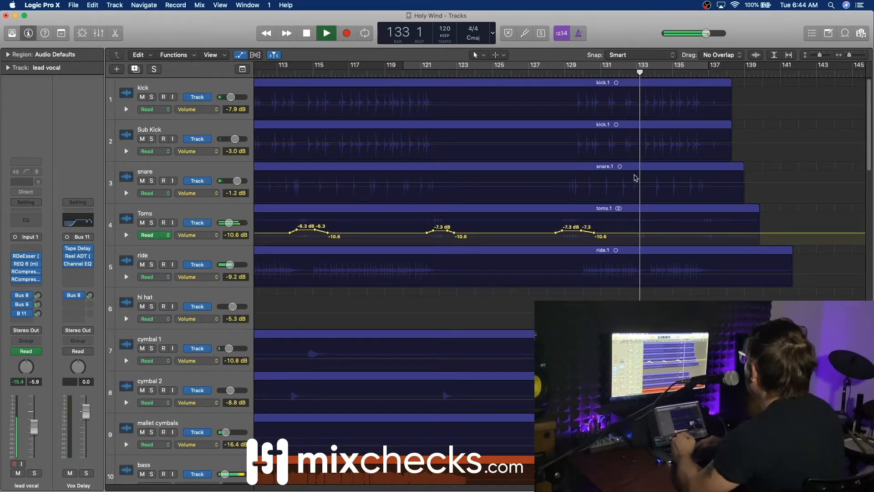
Add volume points around the Toms fill at about bar 133 and raise the section between the inner points to -7.3 dB.
click(633, 233)
click(648, 233)
drag(642, 236, 642, 234)
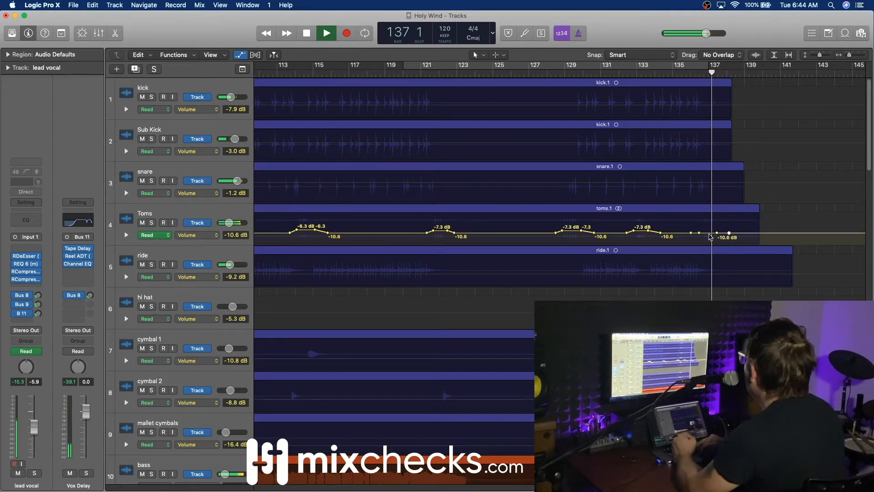
Raise the Toms volume between the inner points at about bar 137 to -7.8 dB and play the fill back.
drag(709, 235, 709, 232)
click(692, 71)
scroll(751, 255, down, 5)
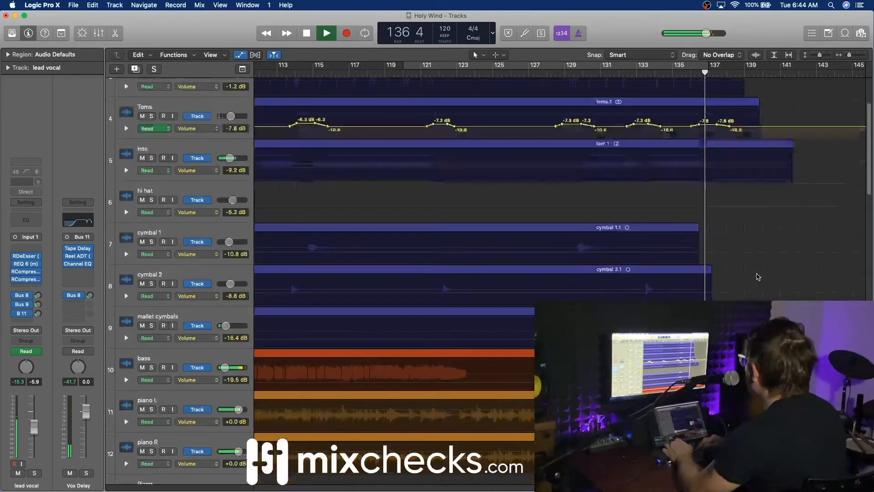
scroll(757, 276, up, 3)
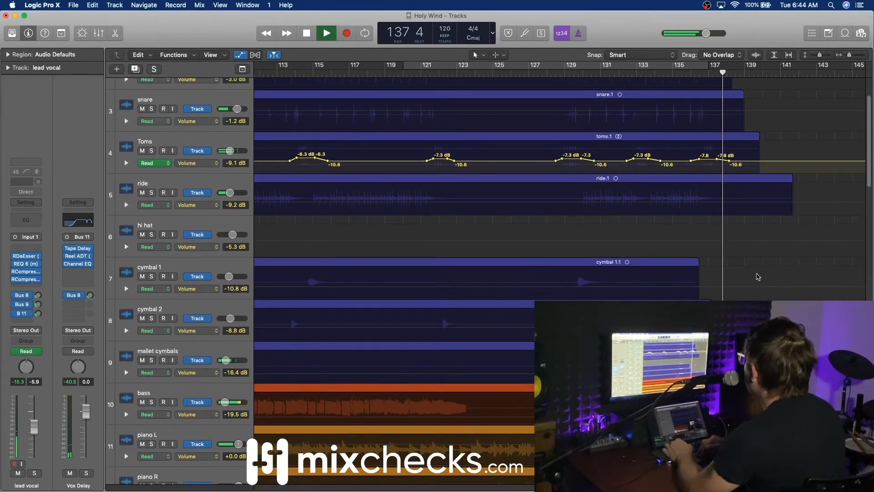
Hide the track automation, unmute the Talking Vocal track, and set its volume to -7.4 dB.
key(a)
scroll(757, 277, down, 11)
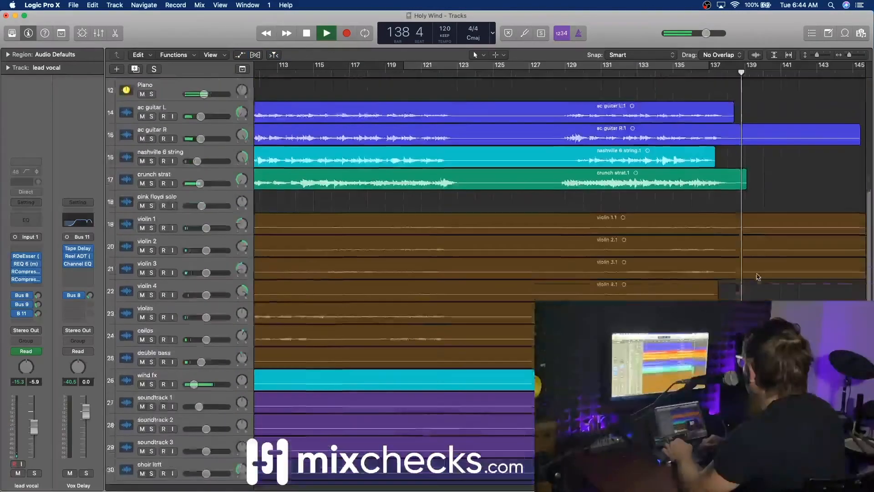
scroll(757, 276, down, 2)
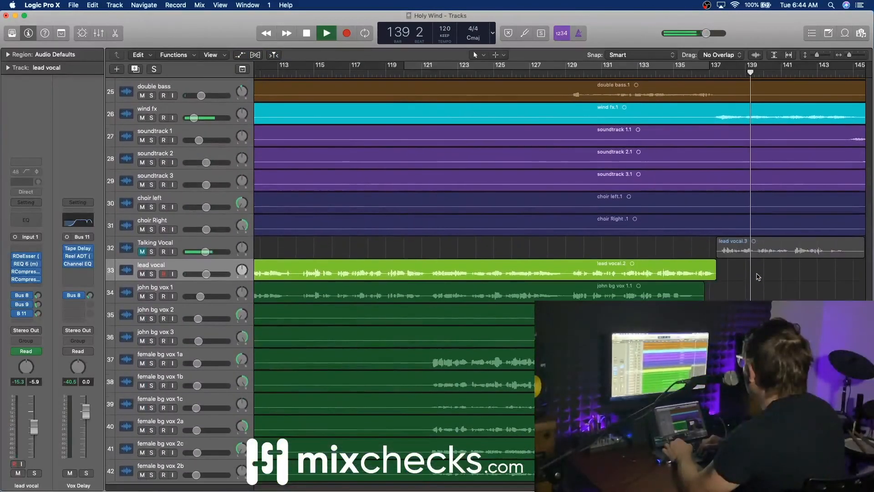
click(184, 246)
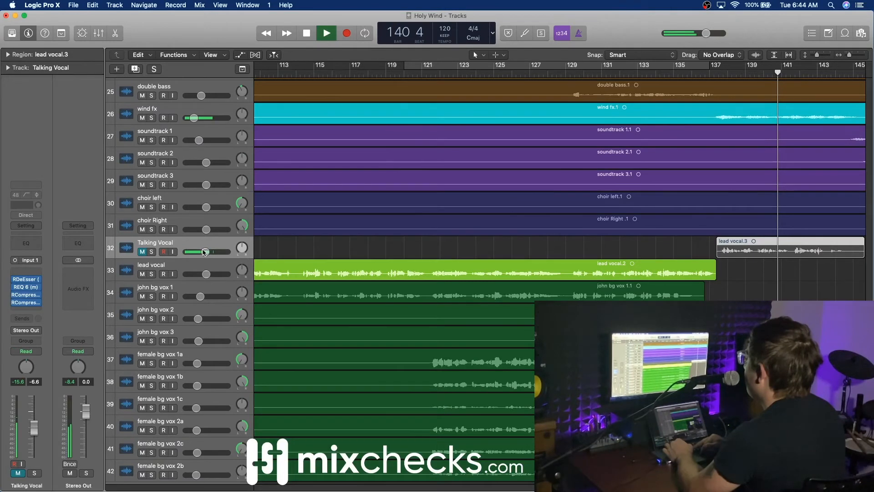
click(143, 254)
drag(196, 254, 203, 254)
Play the Talking Vocal from about bar 137, lower its volume to -8.4 dB, and check its RDeEsser settings.
click(720, 70)
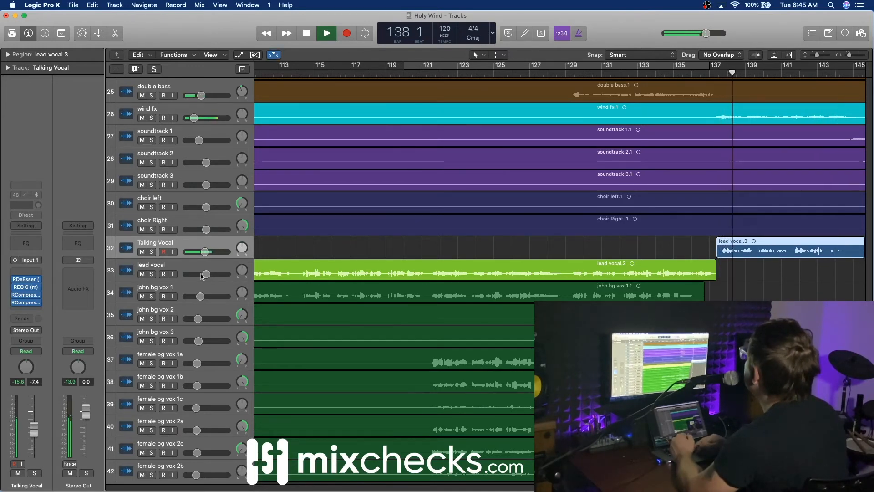
drag(205, 252, 203, 255)
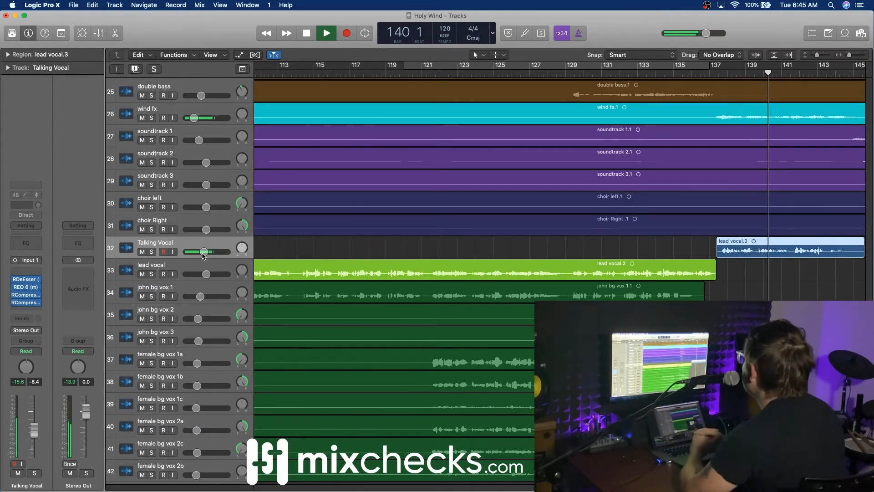
click(26, 279)
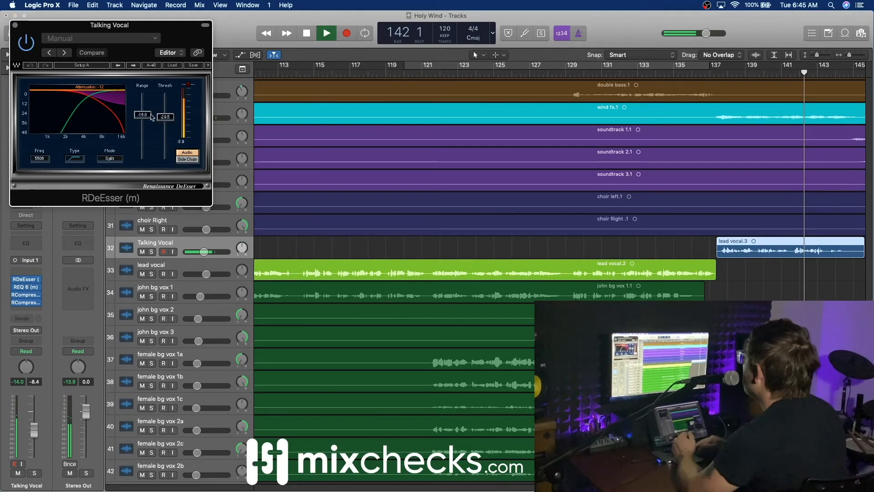
click(15, 25)
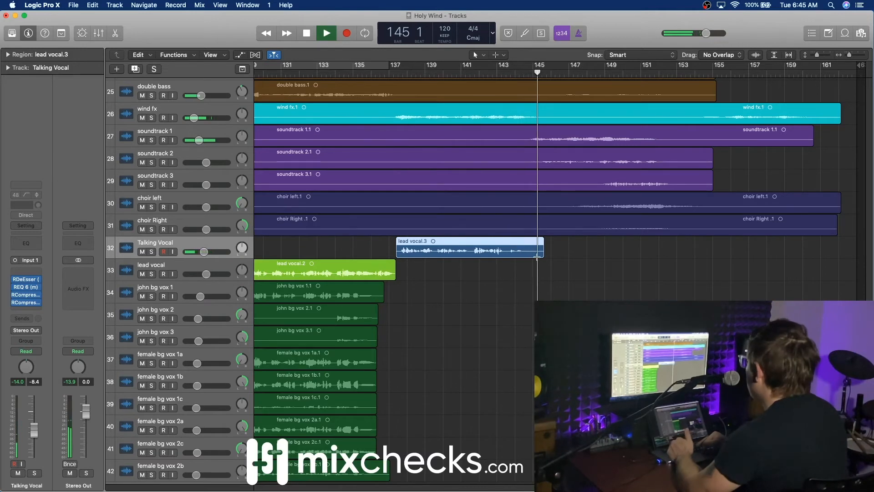
Make the Fade Tool the secondary tool and draw a short fade-out at the end of the Talking Vocal region.
click(497, 55)
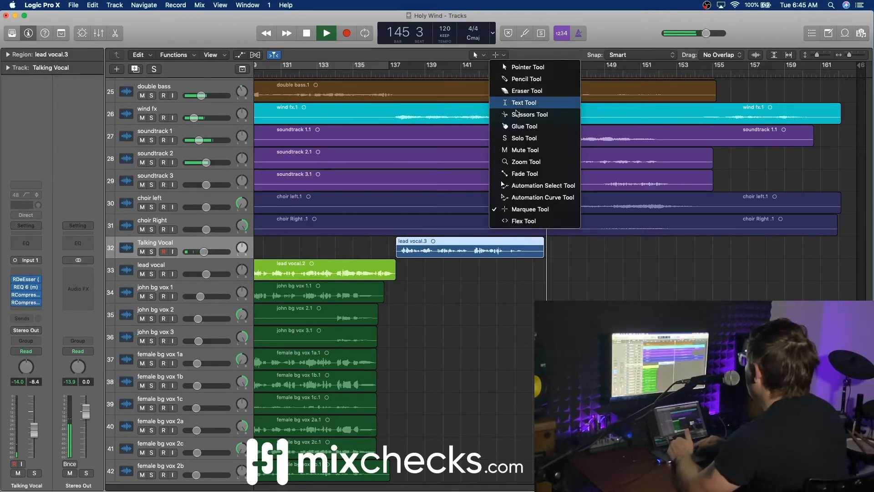
click(534, 177)
drag(529, 250, 559, 253)
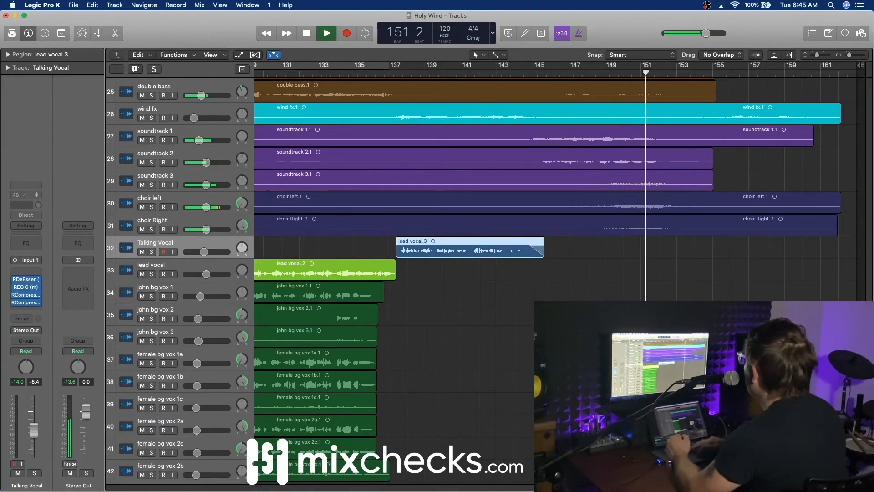
Stop playback and load the saved user mastering channel strip setting onto the Stereo Out.
drag(850, 55, 823, 56)
scroll(612, 174, left, 2)
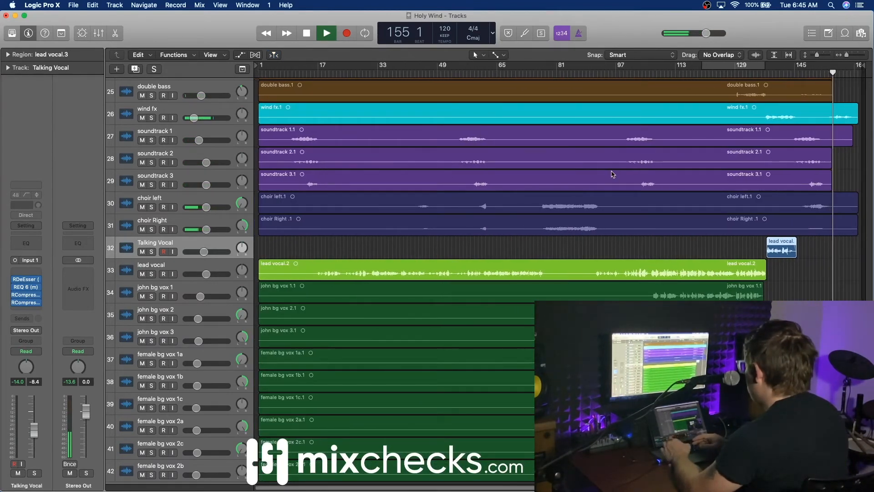
key(space)
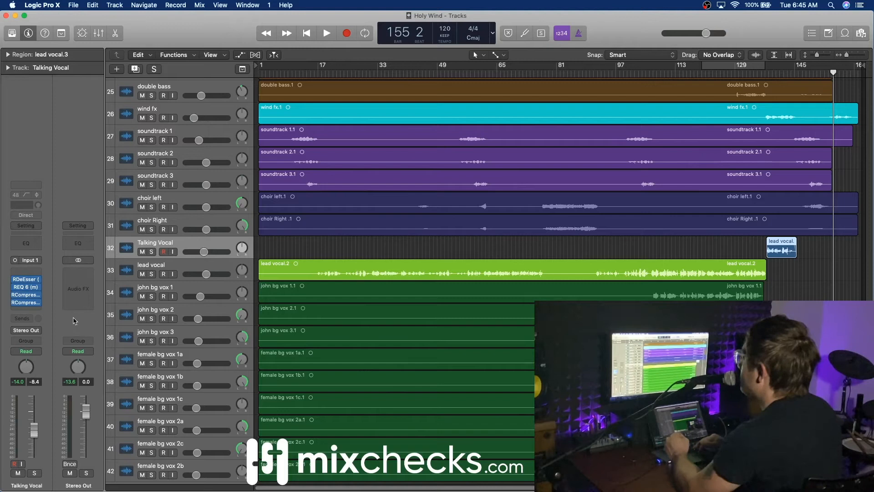
click(81, 226)
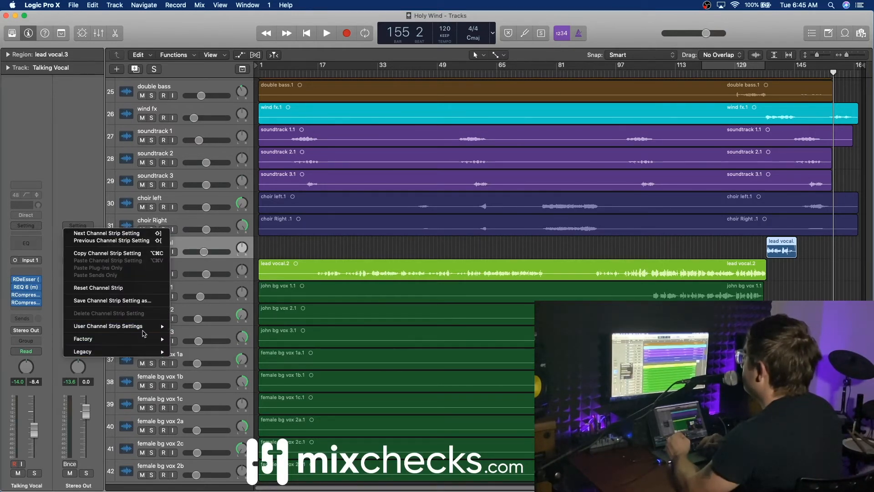
mouse_move(143, 327)
click(223, 348)
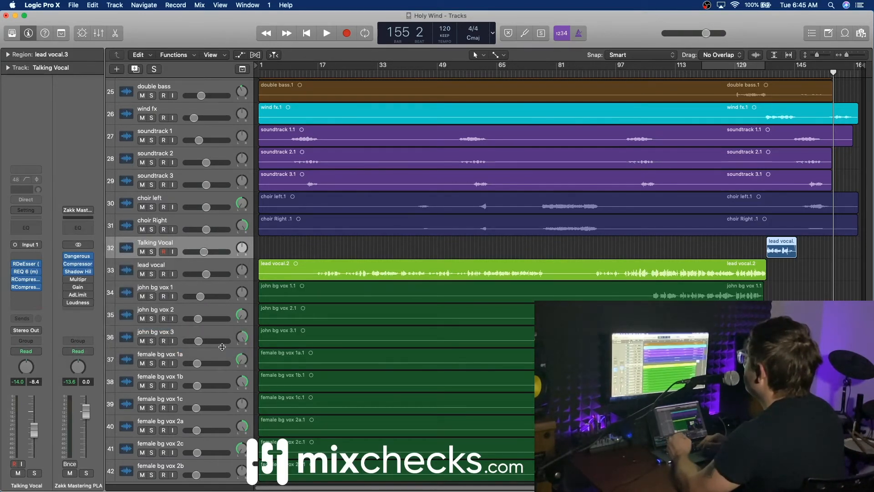
Play the mix from about bar 58 through the mastering chain and bring the drum tracks into view.
click(469, 73)
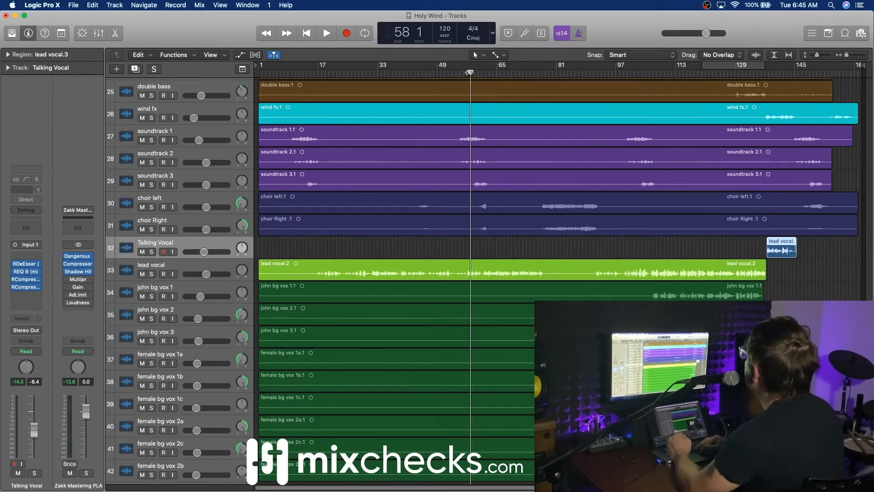
key(space)
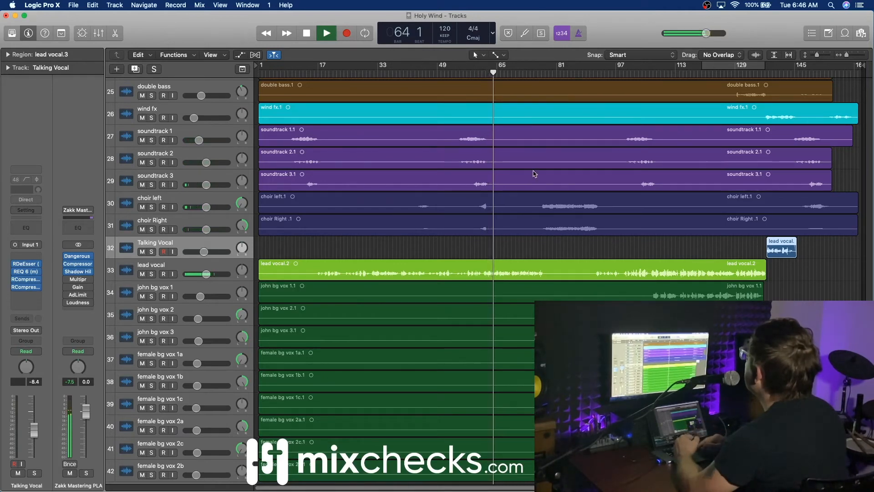
scroll(534, 174, up, 15)
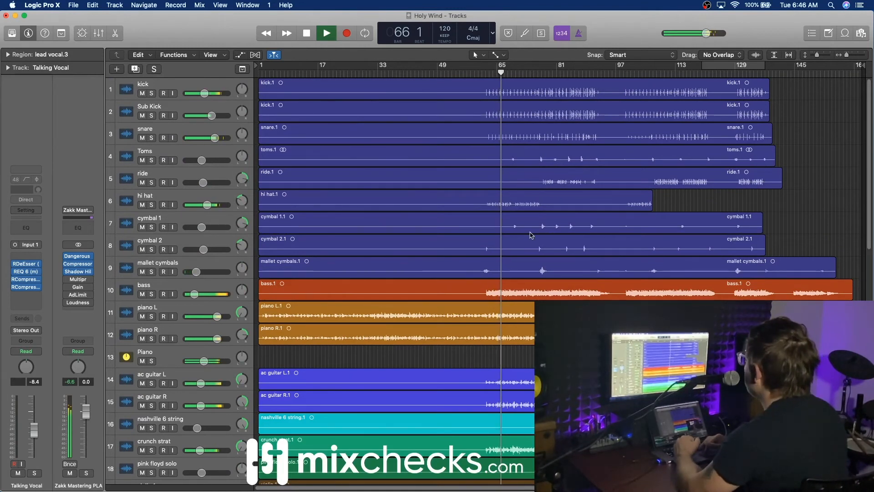
Boost the high-frequency shelf level in the Dangerous BAX EQ Master on the mastering channel while the mix plays.
mouse_move(79, 281)
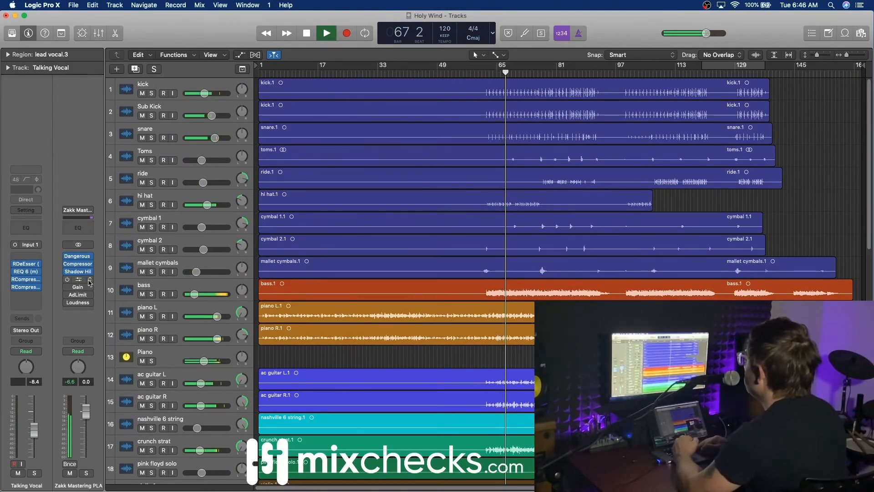
click(77, 255)
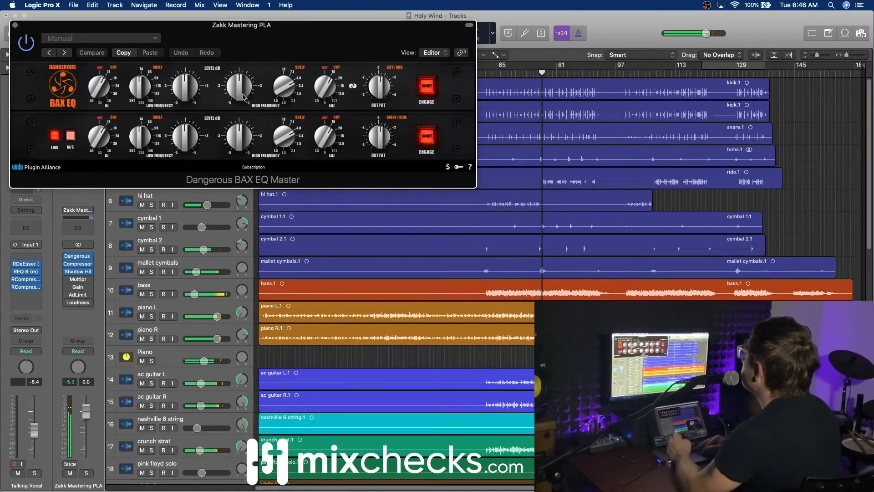
mouse_move(240, 95)
mouse_down()
mouse_move(263, 42)
mouse_move(254, 87)
mouse_up()
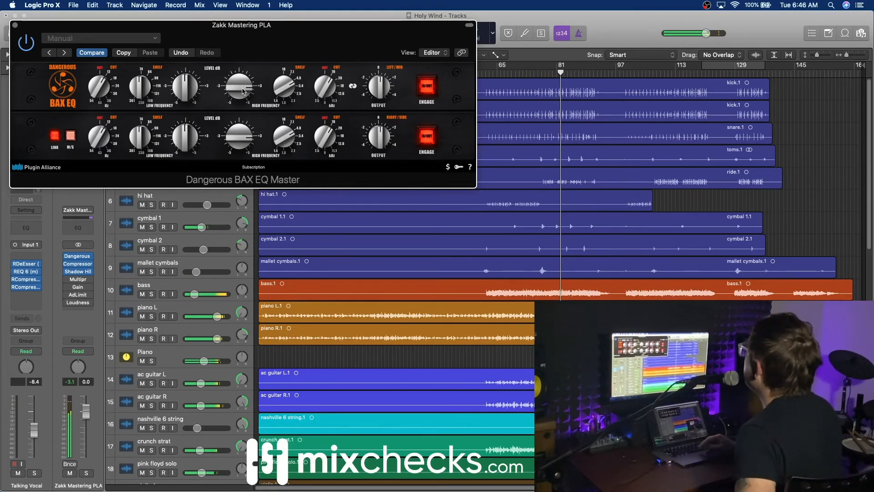
drag(243, 91, 239, 93)
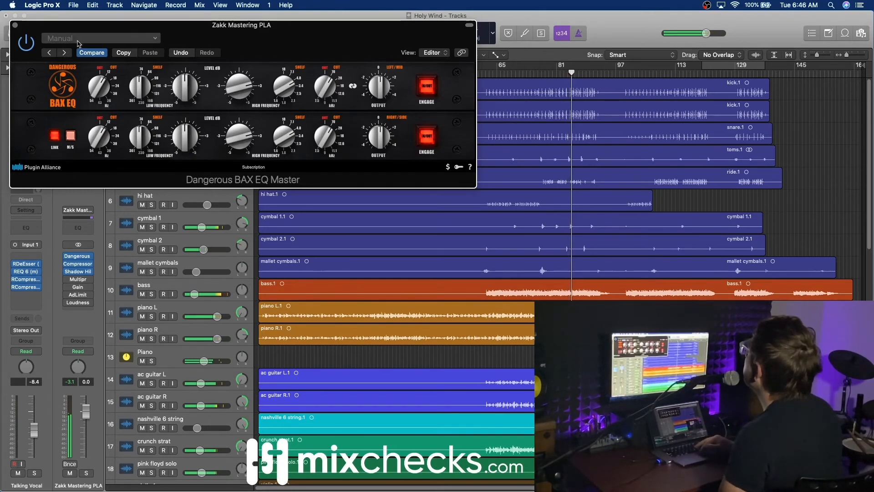
click(16, 26)
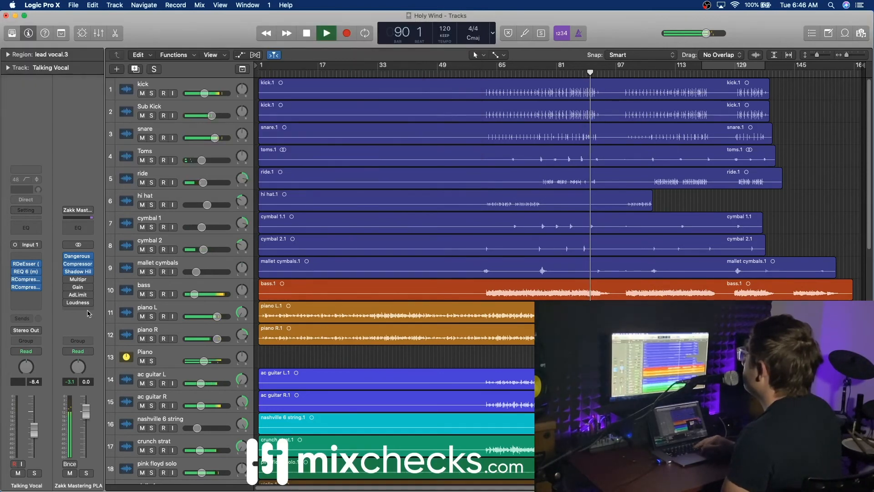
Set the mastering Compressor's threshold to -13.0 dB and check it while playing the mix from about bar 110.
click(78, 266)
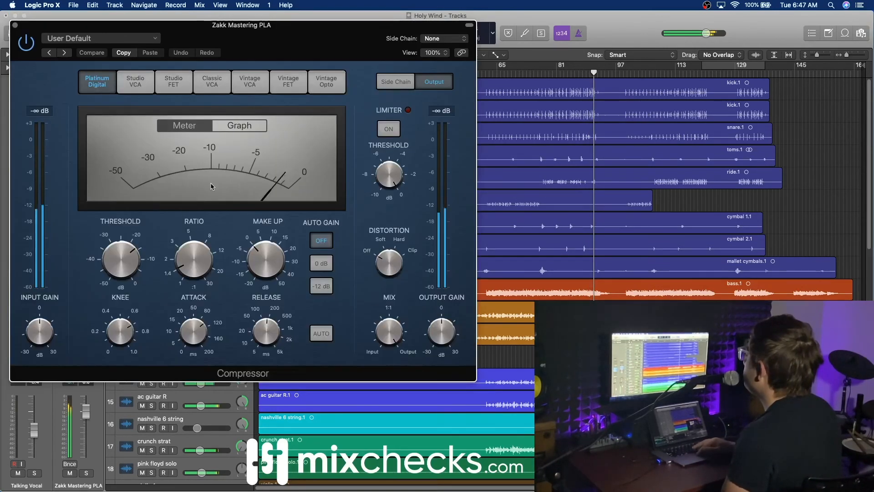
drag(123, 256, 127, 248)
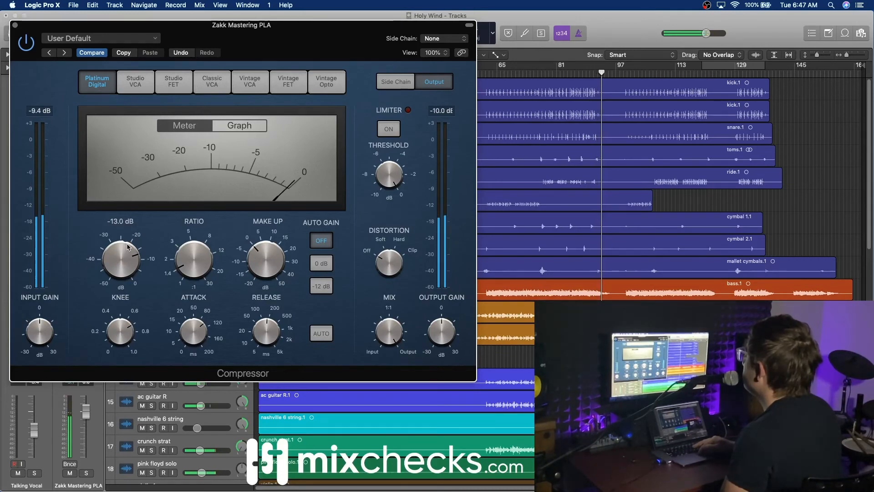
click(664, 74)
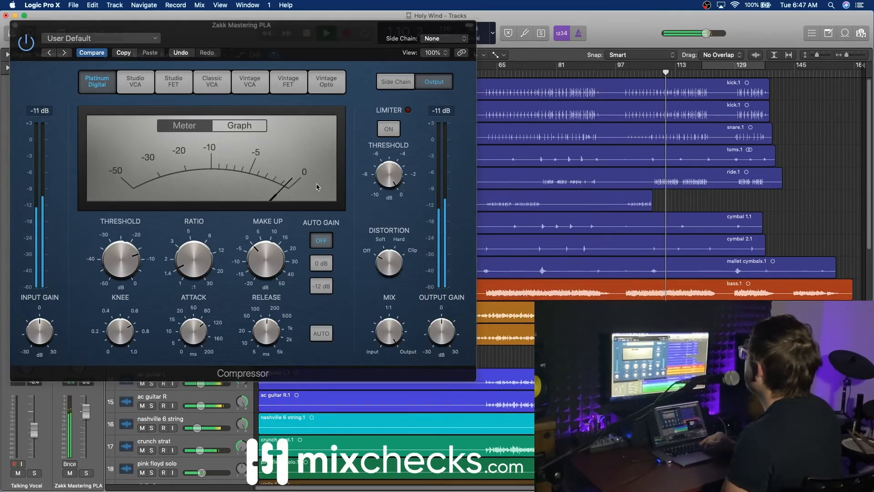
click(127, 260)
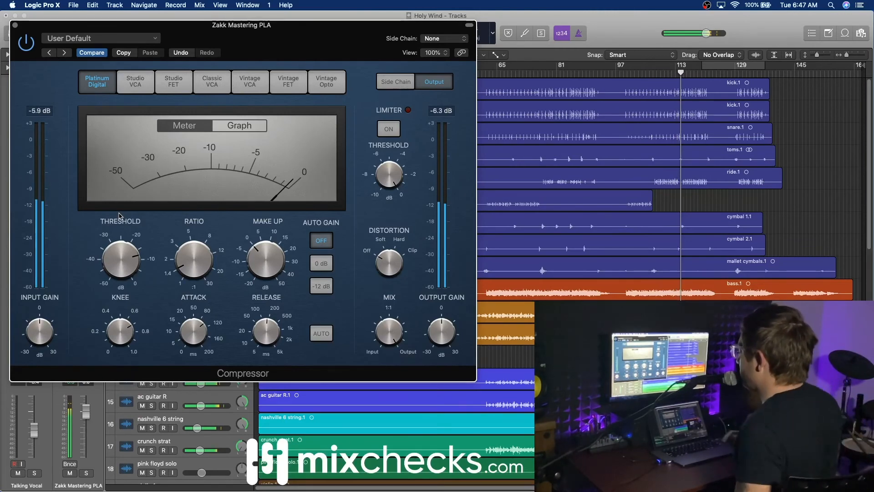
click(15, 26)
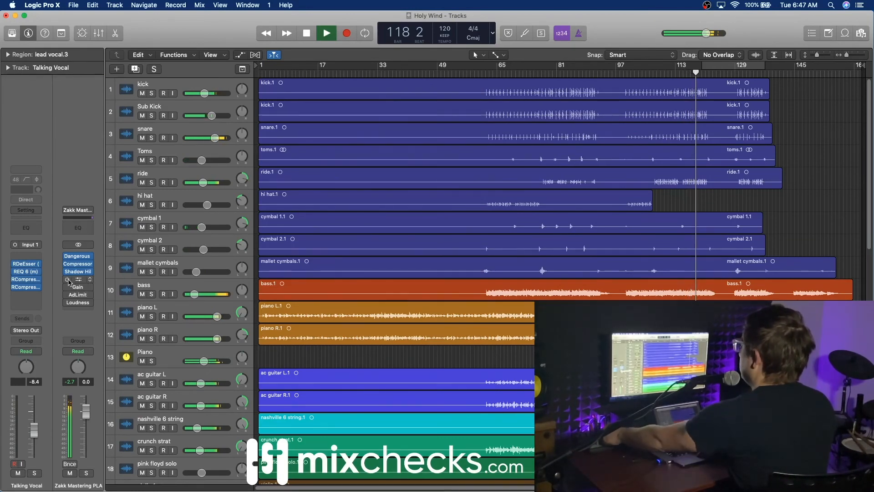
Enable the mastering Multipressor and lower its compression thresholds to -35.5 dB for band 4 and -28.5 dB for band 3.
click(69, 280)
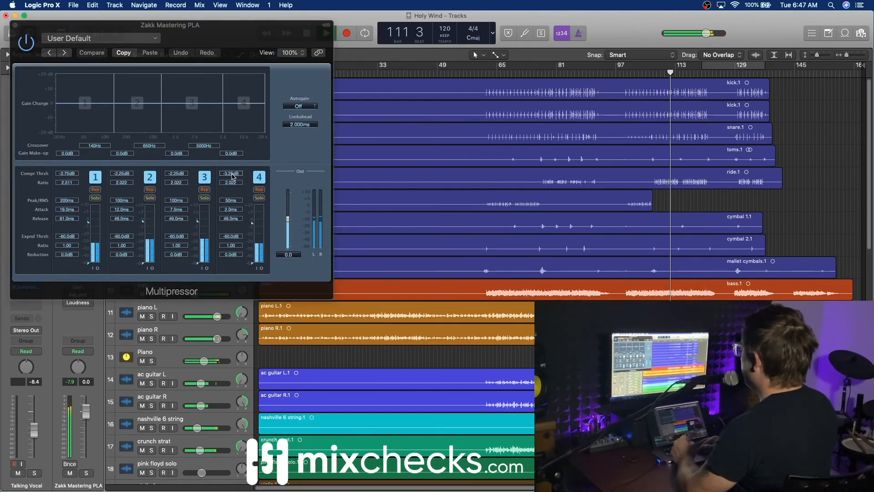
drag(232, 178, 238, 224)
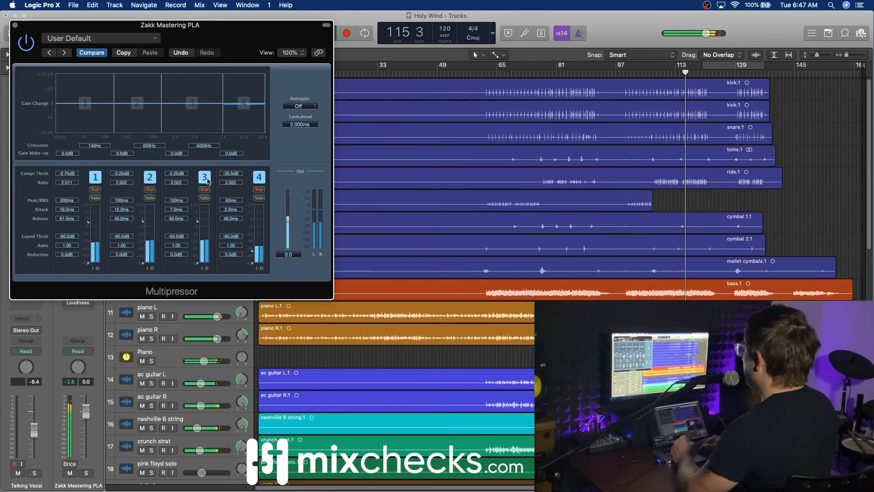
drag(176, 173, 191, 209)
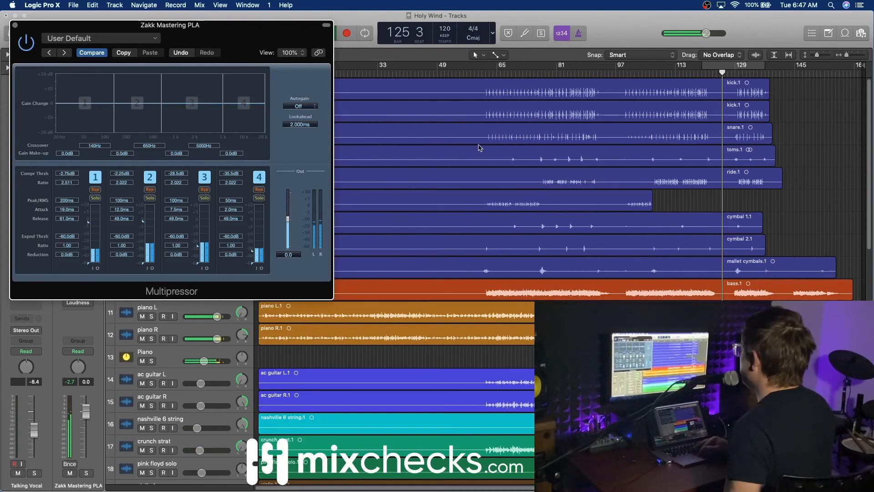
Replay from about bar 111 and set the Multipressor compression thresholds to -25.5 dB for band 2, -28.0 dB for band 1 and -37.0 dB for band 4.
click(668, 72)
drag(121, 173, 126, 235)
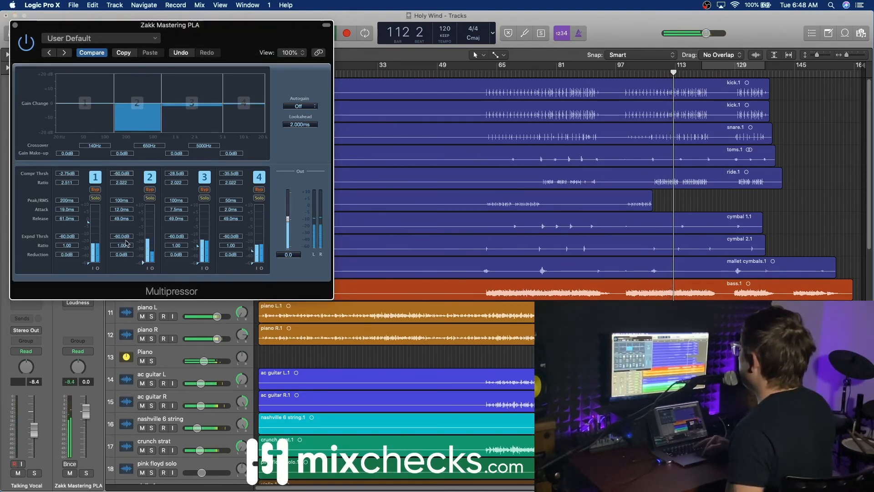
drag(128, 236, 135, 206)
drag(67, 173, 84, 219)
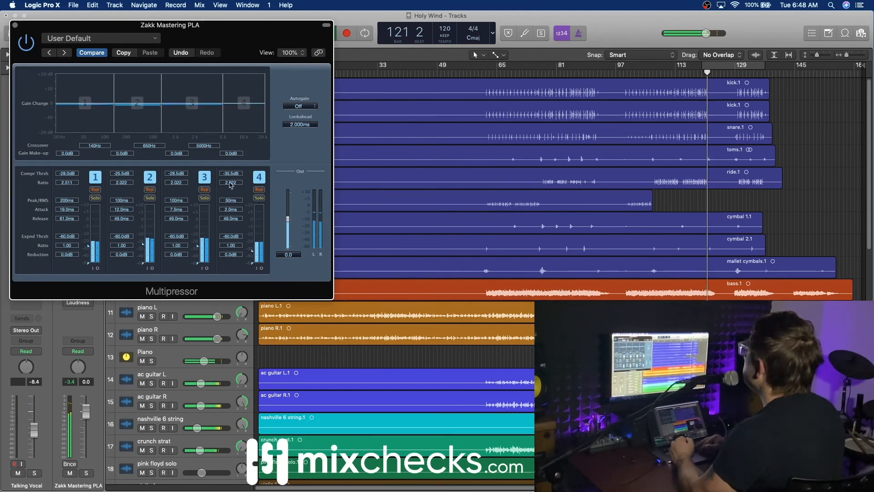
drag(232, 177, 233, 178)
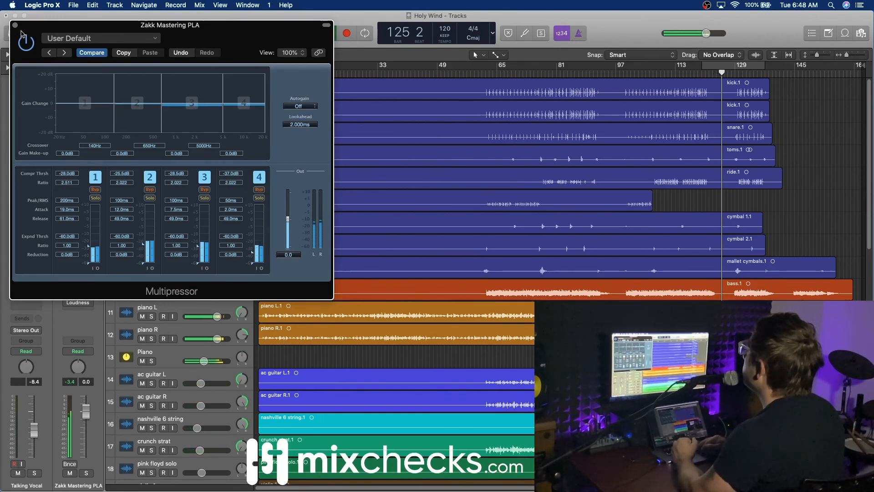
key(super+w)
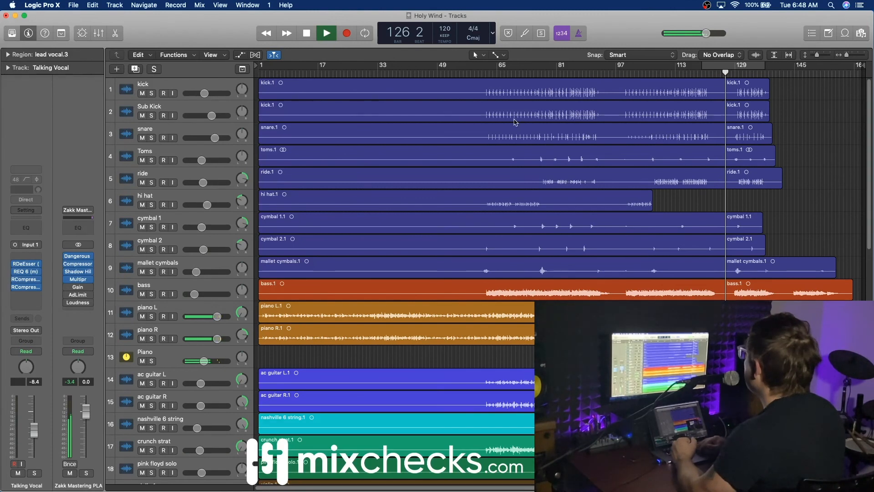
Audition the mix again briefly from about bar 111 through the adjusted mastering chain, and stop playback.
mouse_move(69, 295)
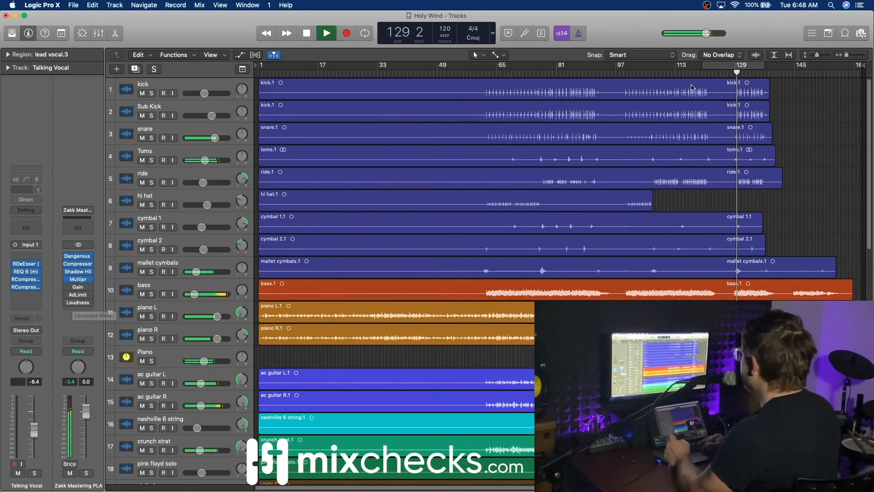
click(667, 73)
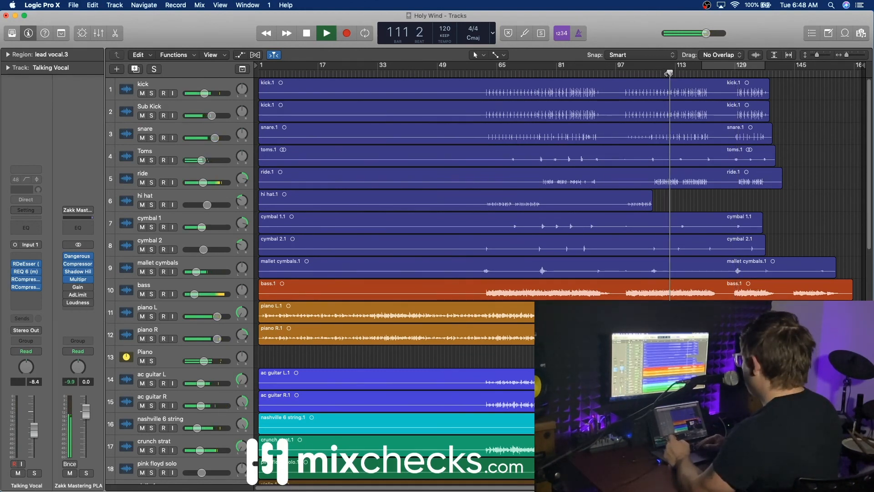
key(space)
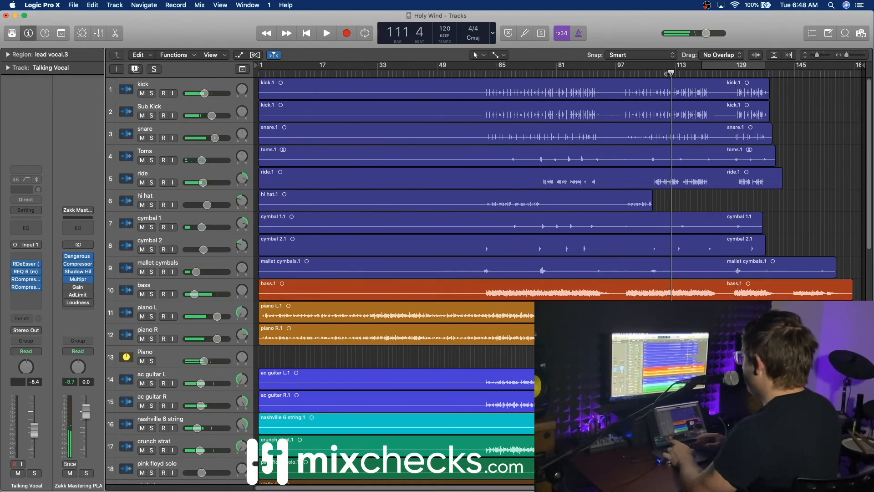